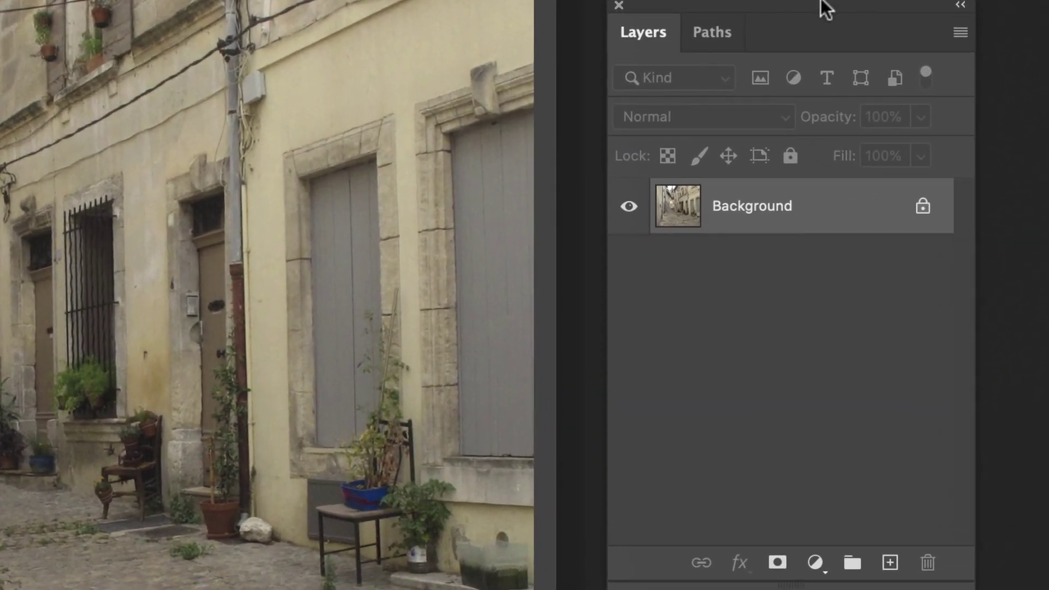
# - Duplicate the Background layer and rename the copy LUM
pyautogui.moveTo(821, 5); pyautogui.dragTo(808, 9)
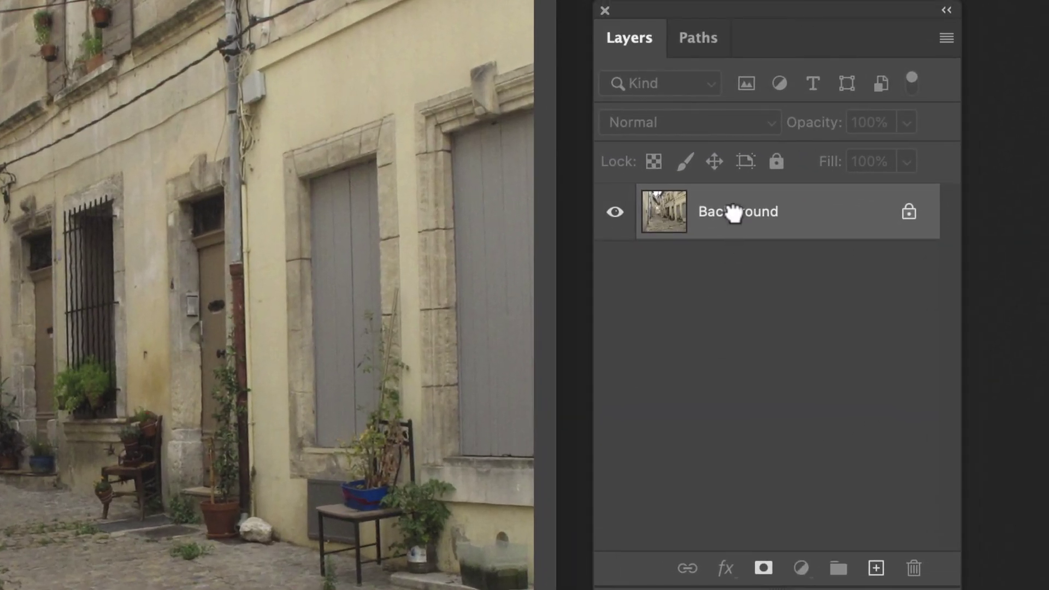
pyautogui.moveTo(733, 211); pyautogui.dragTo(875, 568)
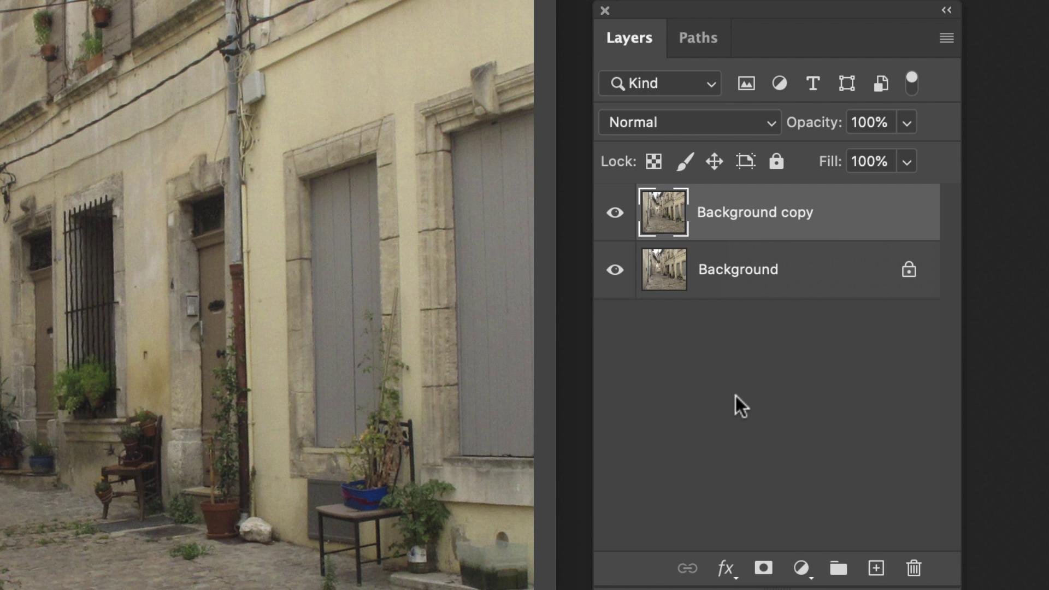
pyautogui.doubleClick(754, 212)
pyautogui.write('LUM')
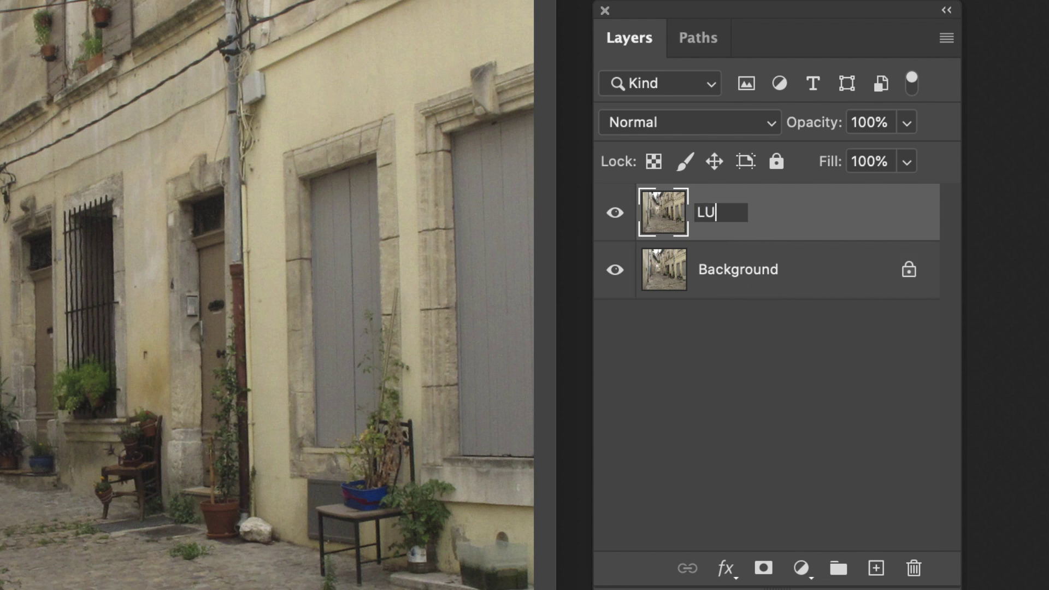
pyautogui.press('Return')
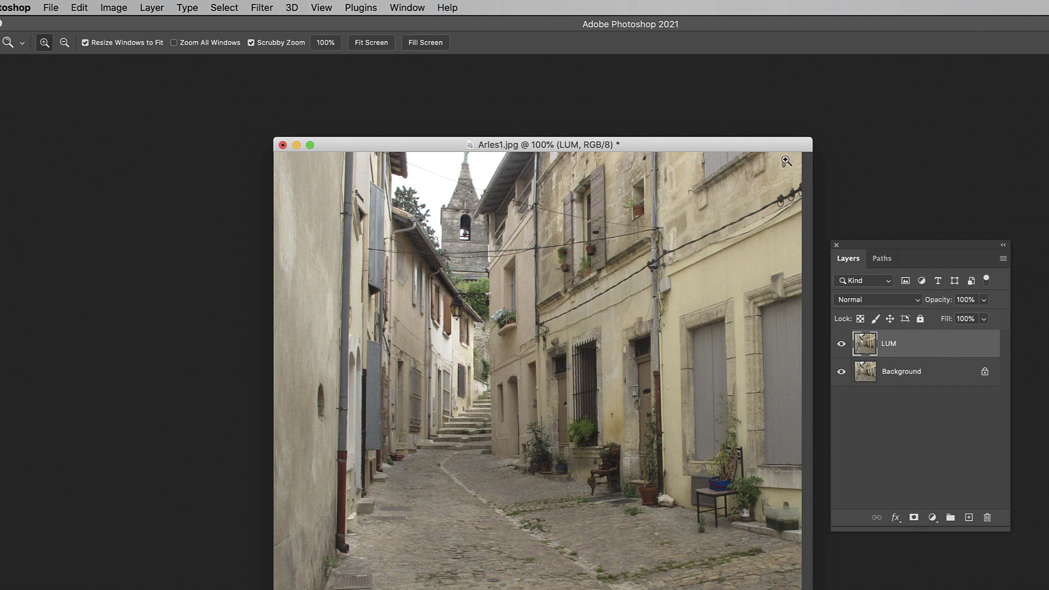
# - Open the LUM layer in the Skylum Luminar AI filter
pyautogui.moveTo(781, 148); pyautogui.dragTo(784, 153)
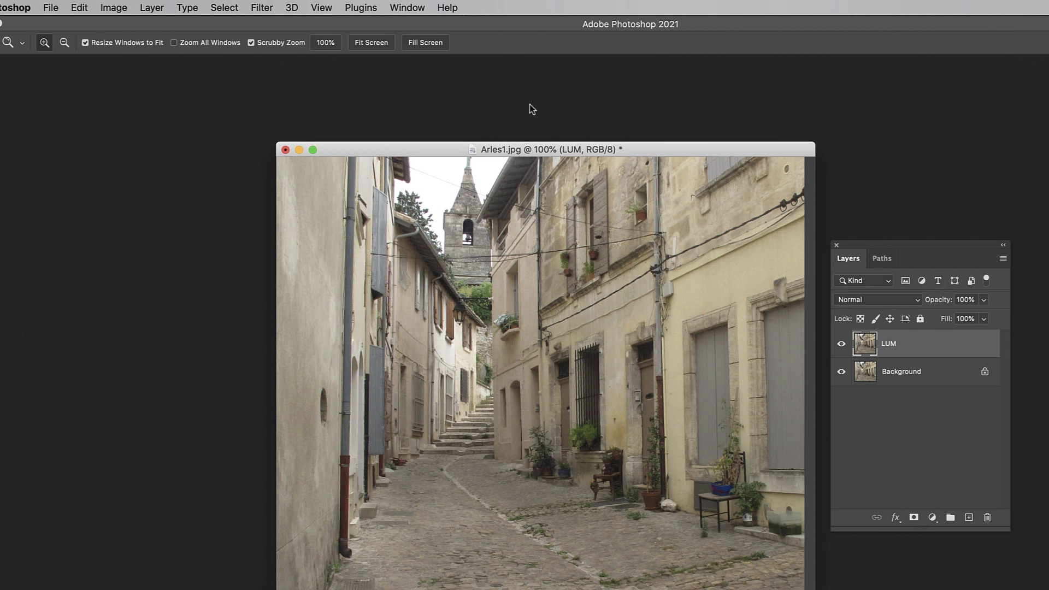
pyautogui.click(262, 8)
pyautogui.moveTo(340, 347)
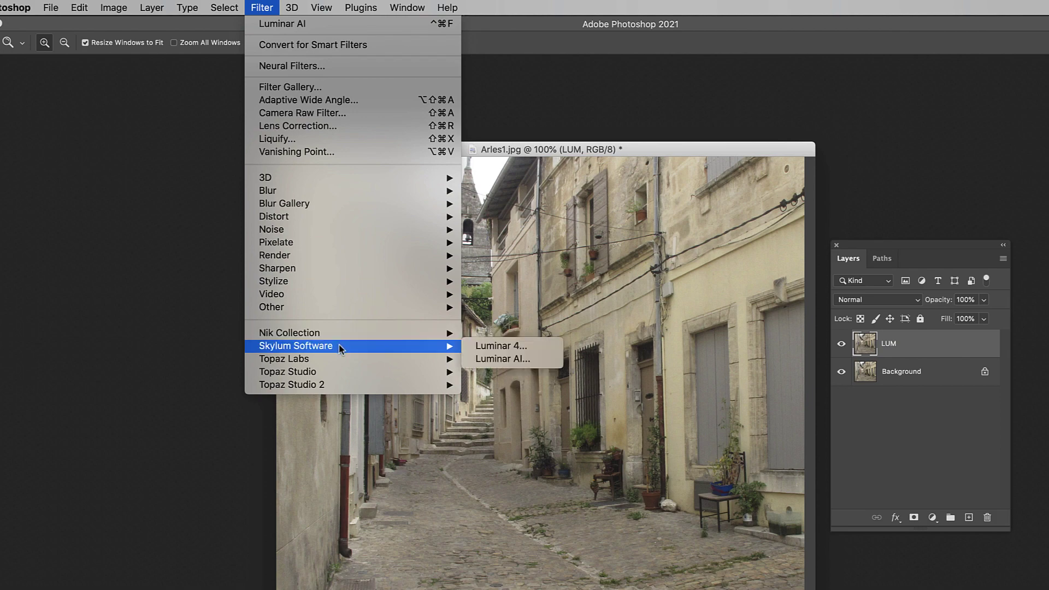
pyautogui.click(521, 360)
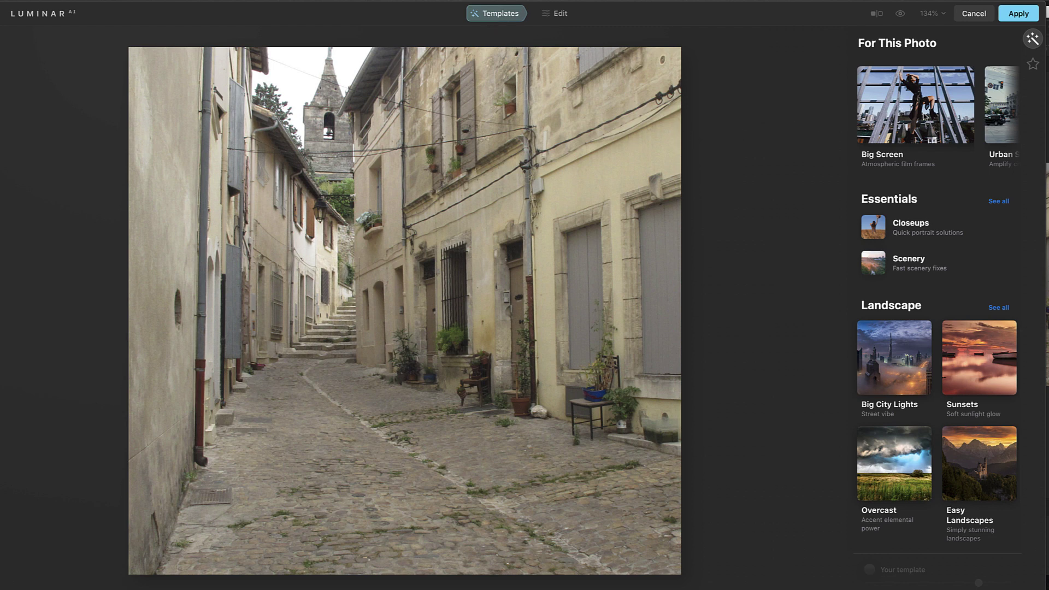
# - Browse the suggested templates and the template categories from Essentials and Landscape through to Aerial
pyautogui.hscroll(5, 924, 116)
pyautogui.hscroll(-4, 923, 116)
pyautogui.scroll(-5, 924, 349)
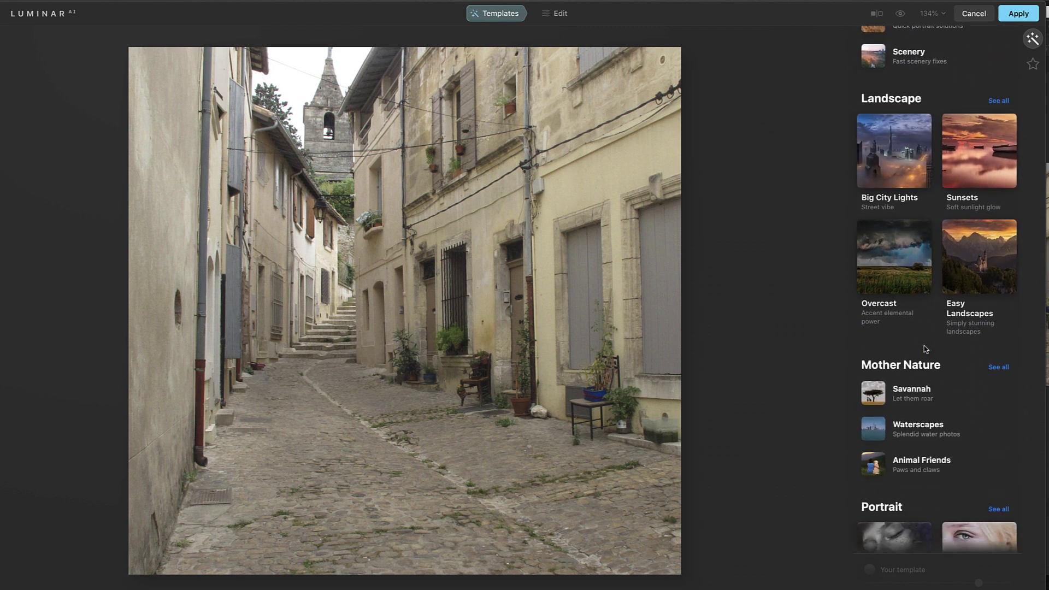
pyautogui.scroll(-4, 925, 349)
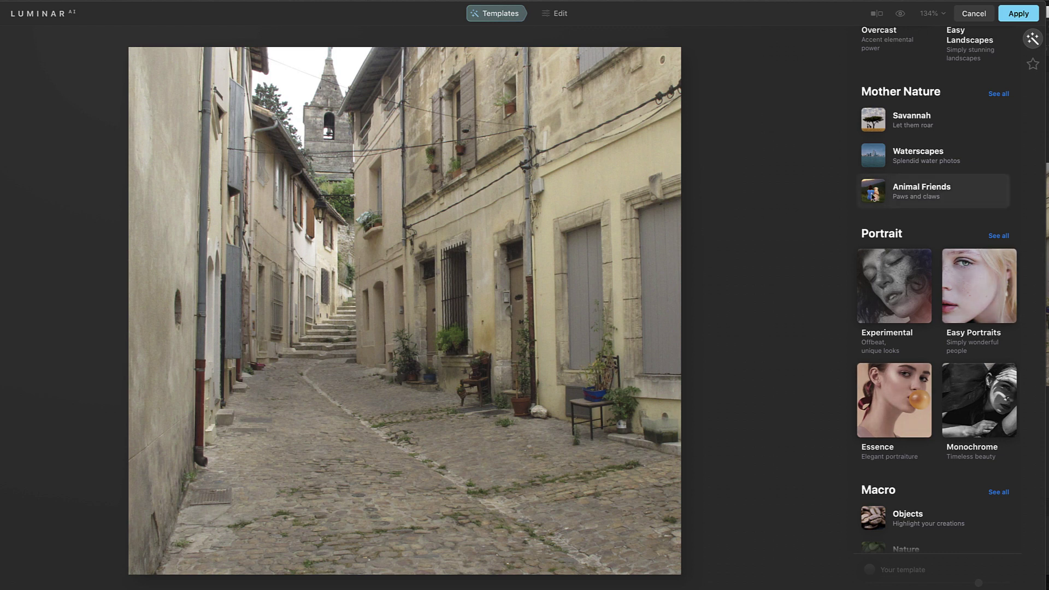
pyautogui.scroll(-1, 965, 344)
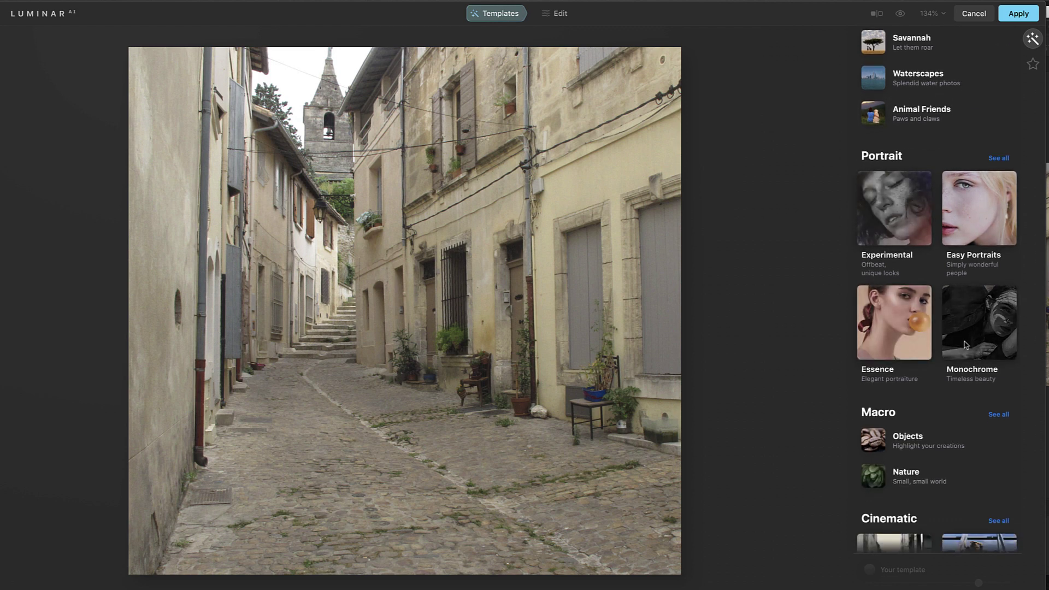
pyautogui.scroll(-2, 879, 356)
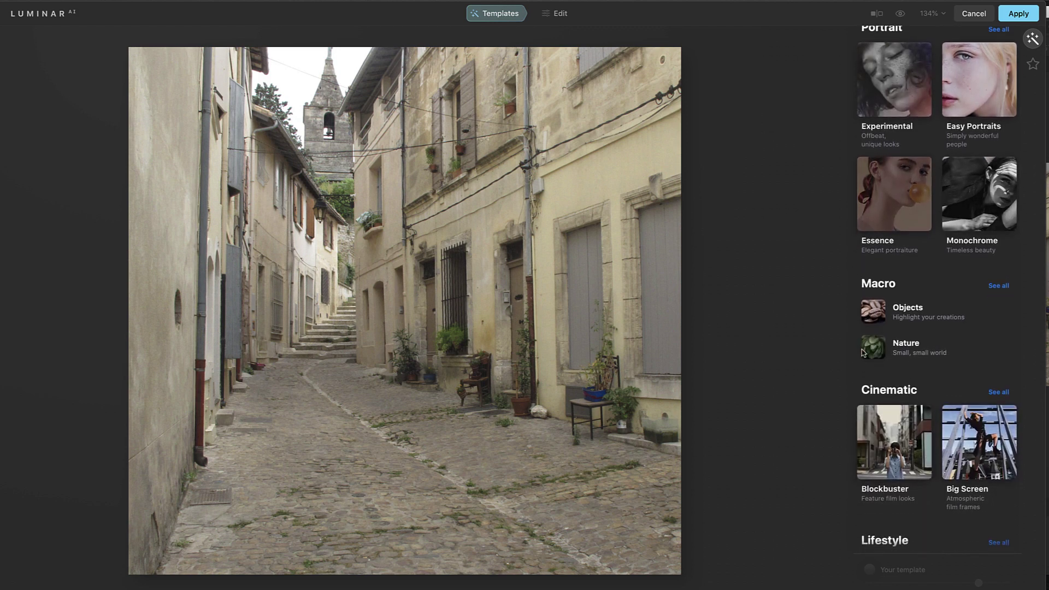
pyautogui.scroll(2, 862, 353)
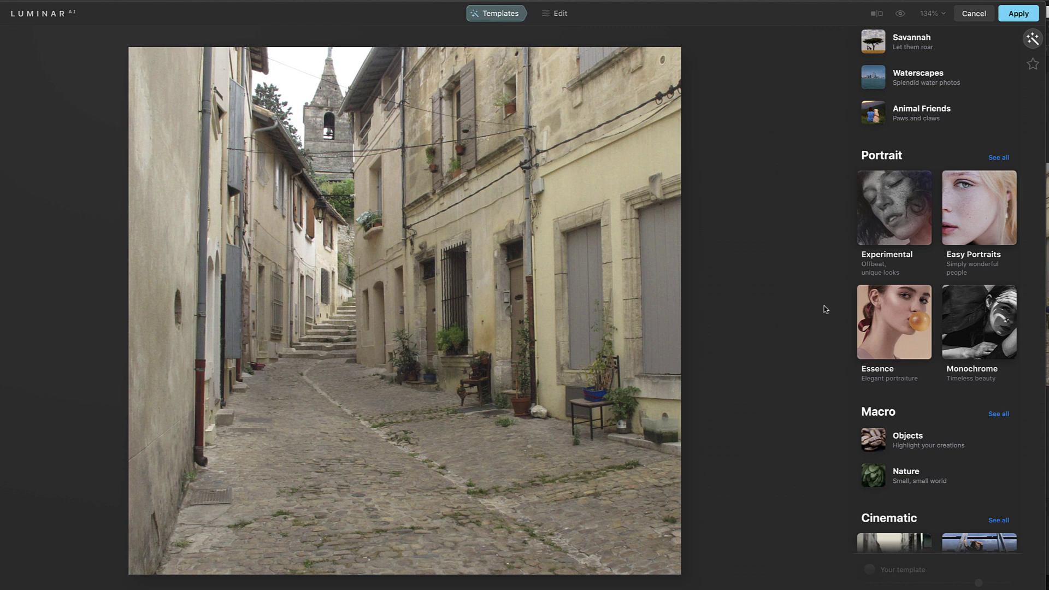
pyautogui.scroll(1, 889, 310)
pyautogui.scroll(3, 890, 310)
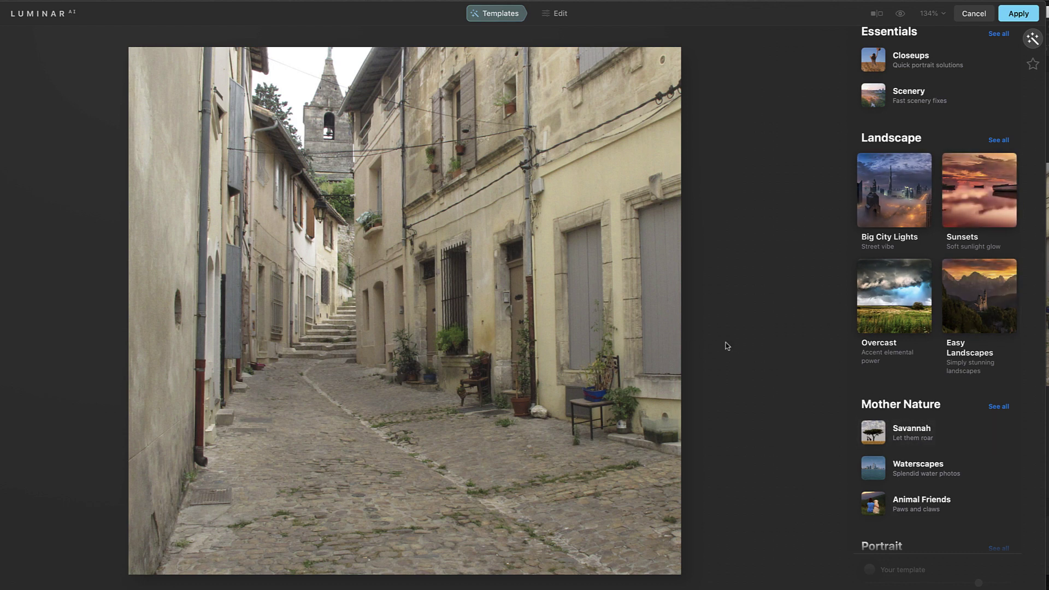
pyautogui.scroll(-8, 892, 350)
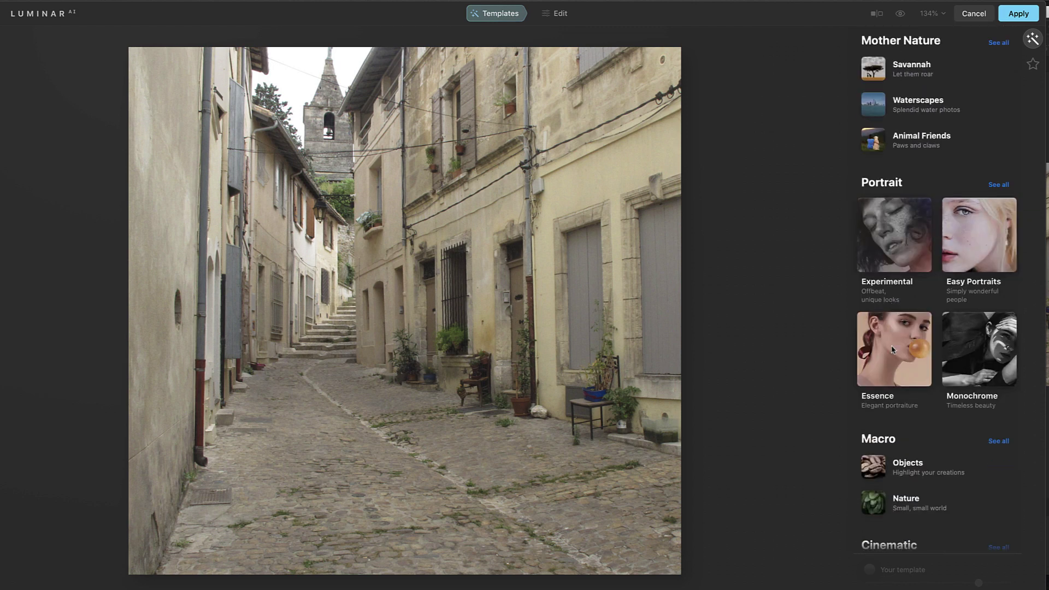
pyautogui.scroll(-10, 891, 350)
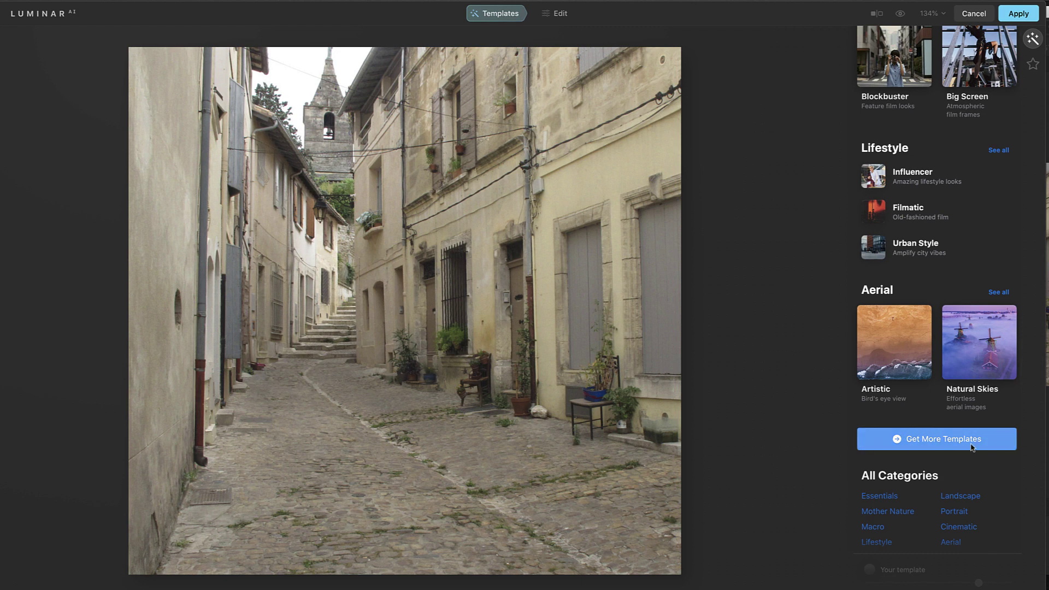
# - View the online Luminar Marketplace for more templates, look through its Signature Collections, and return to the template list
pyautogui.click(927, 441)
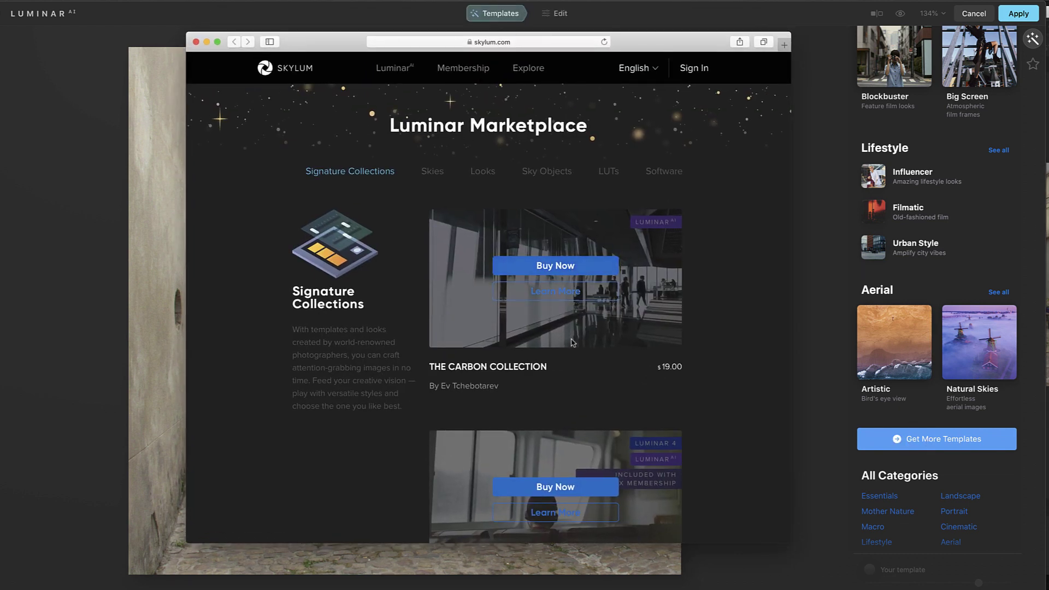
pyautogui.scroll(-15, 564, 388)
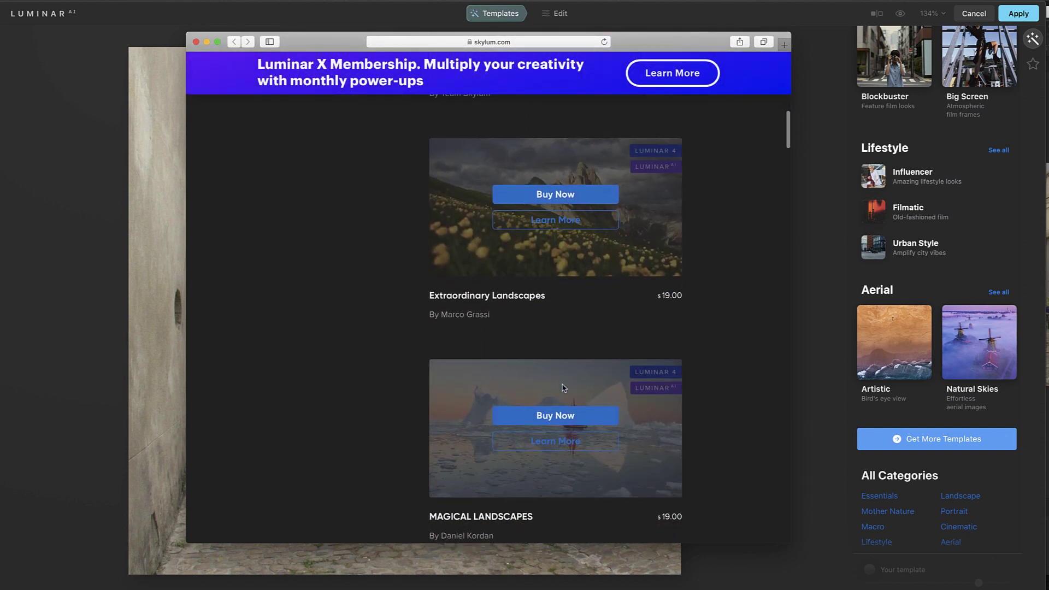
pyautogui.scroll(15, 564, 388)
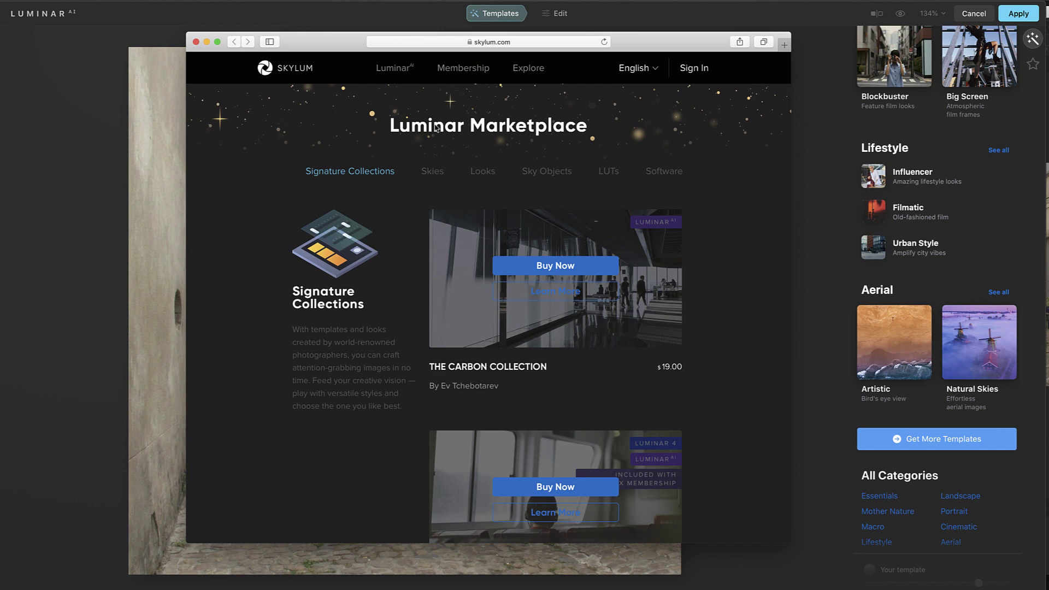
pyautogui.click(196, 42)
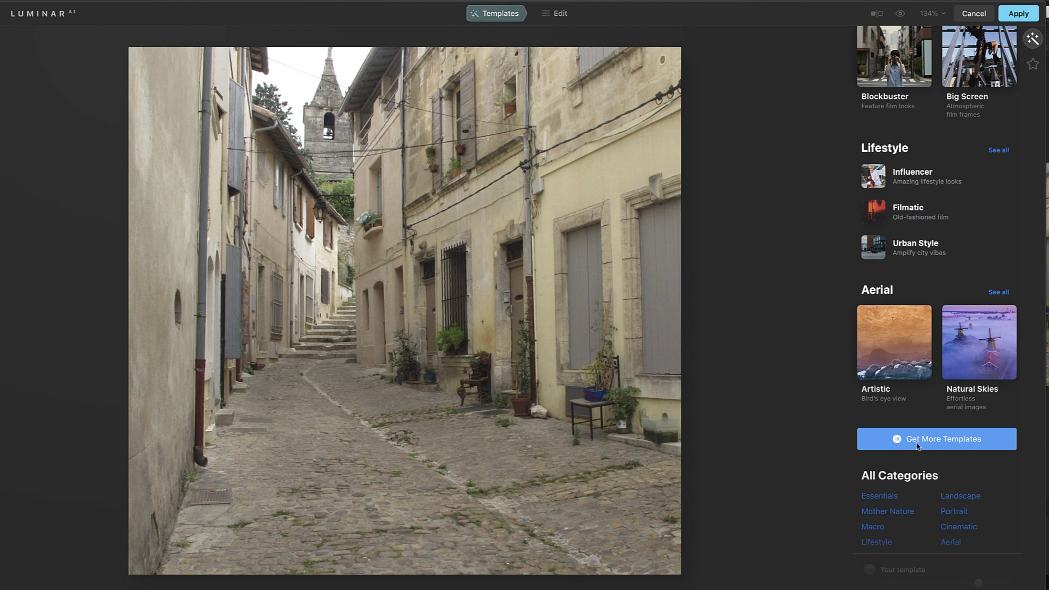
pyautogui.scroll(15, 935, 453)
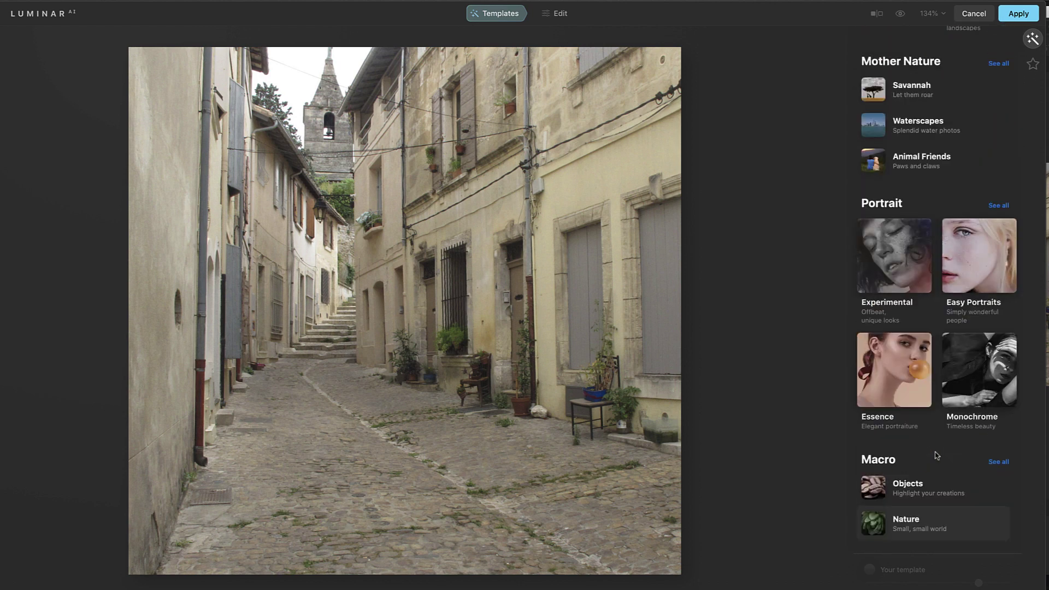
# - Switch from templates to manual editing and raise the Enhance AI Accent to 100
pyautogui.click(559, 17)
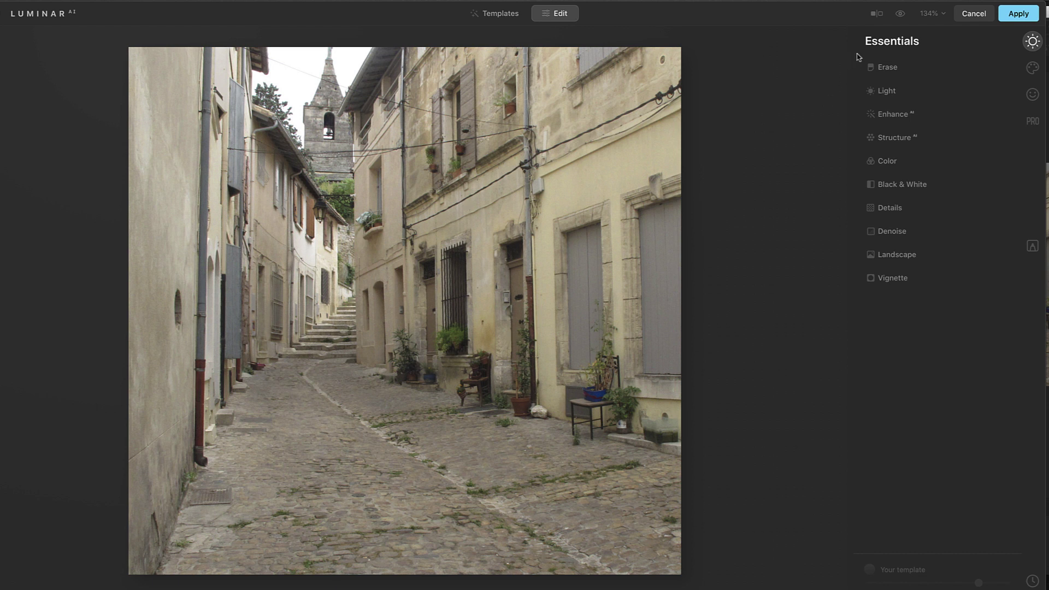
pyautogui.click(905, 117)
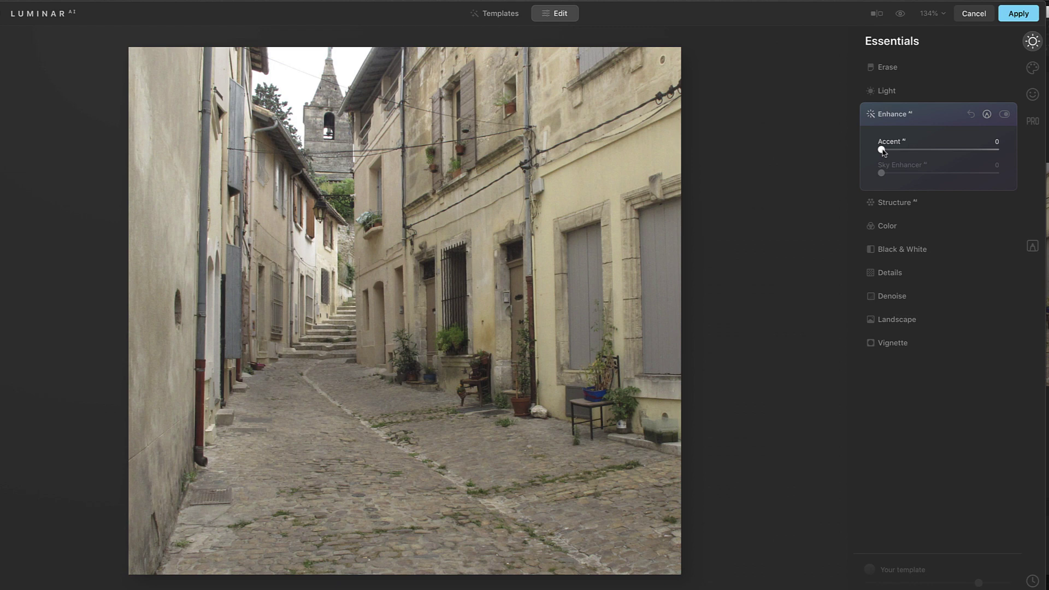
pyautogui.moveTo(882, 150); pyautogui.dragTo(1009, 154)
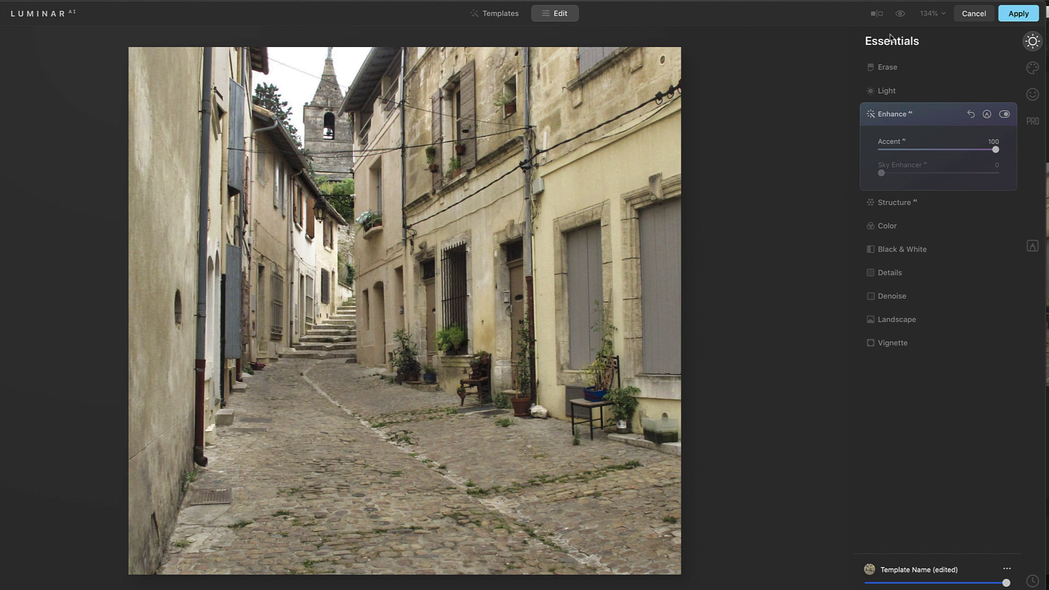
# - Compare the photo before and after the Accent enhancement several times
pyautogui.click(901, 15)
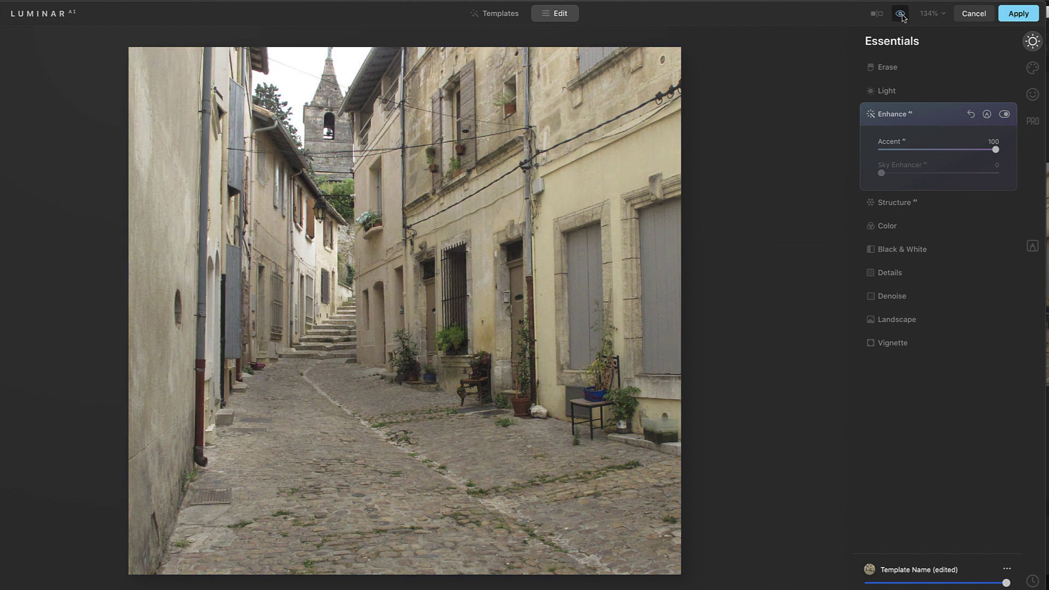
pyautogui.click(901, 14)
pyautogui.click(901, 14)
pyautogui.click(901, 14)
pyautogui.click(901, 15)
pyautogui.click(901, 15)
pyautogui.click(901, 15)
pyautogui.click(901, 15)
# - Reduce the Enhance AI Accent to 27 and set the Structure AI Amount to 22
pyautogui.moveTo(996, 150); pyautogui.dragTo(915, 154)
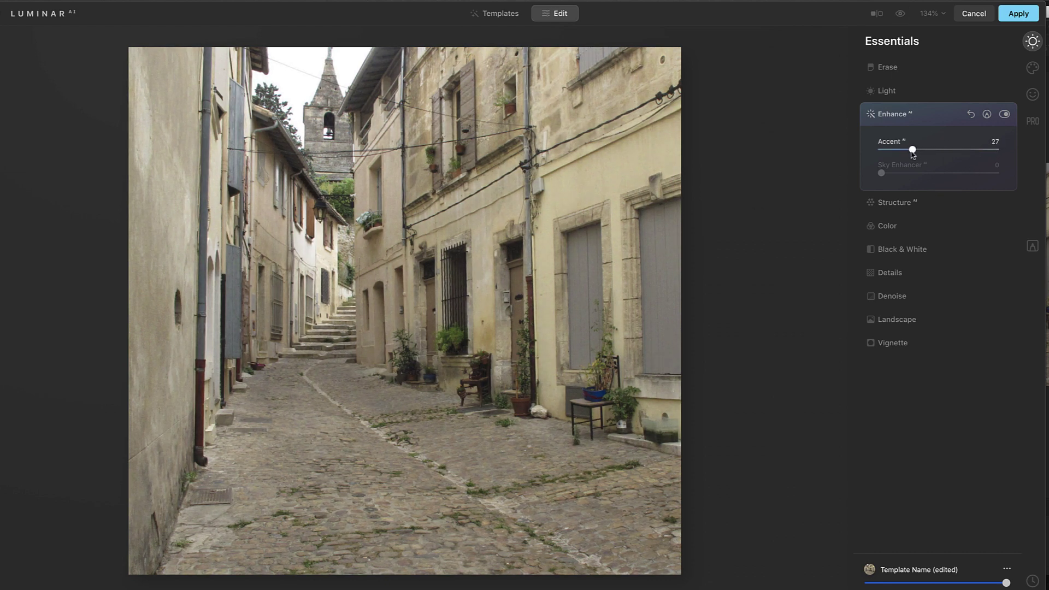
pyautogui.click(896, 203)
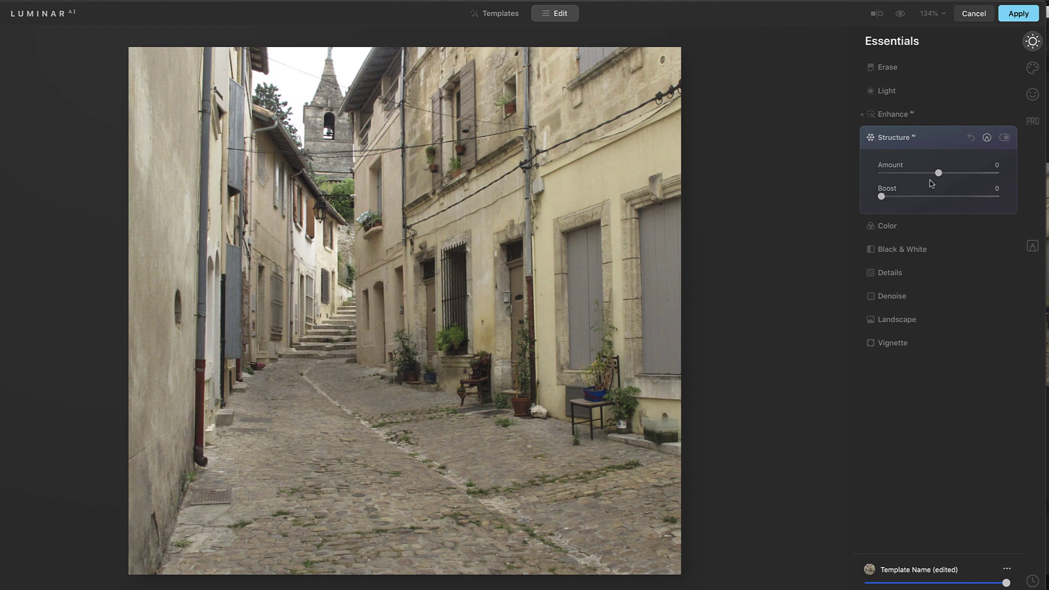
pyautogui.moveTo(939, 176); pyautogui.dragTo(943, 176)
pyautogui.moveTo(943, 176); pyautogui.dragTo(951, 177)
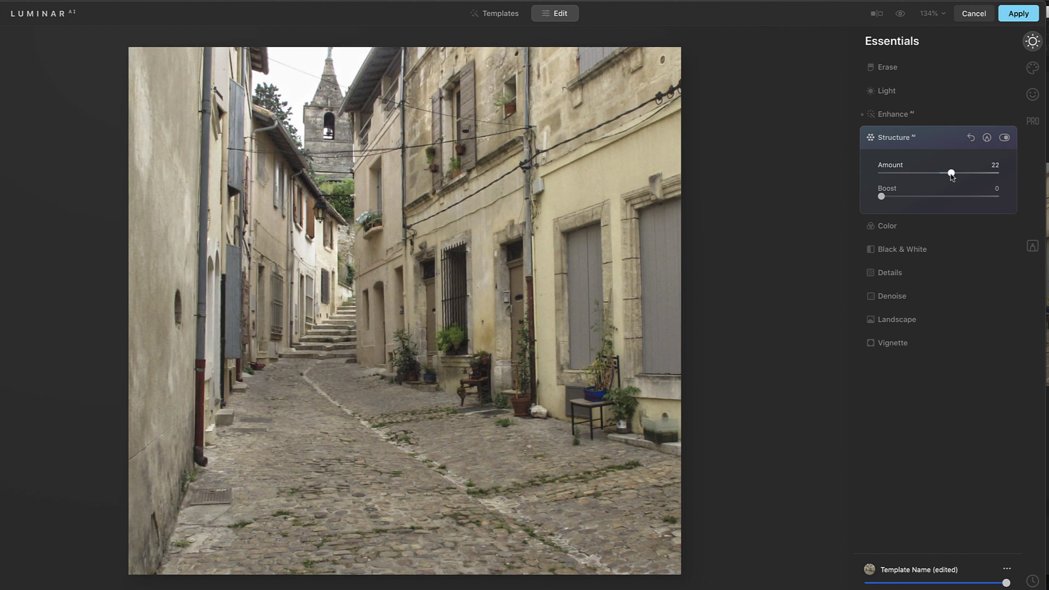
pyautogui.moveTo(952, 177); pyautogui.dragTo(952, 177)
# - Set Small Details to 17 in the Details adjustments
pyautogui.click(889, 272)
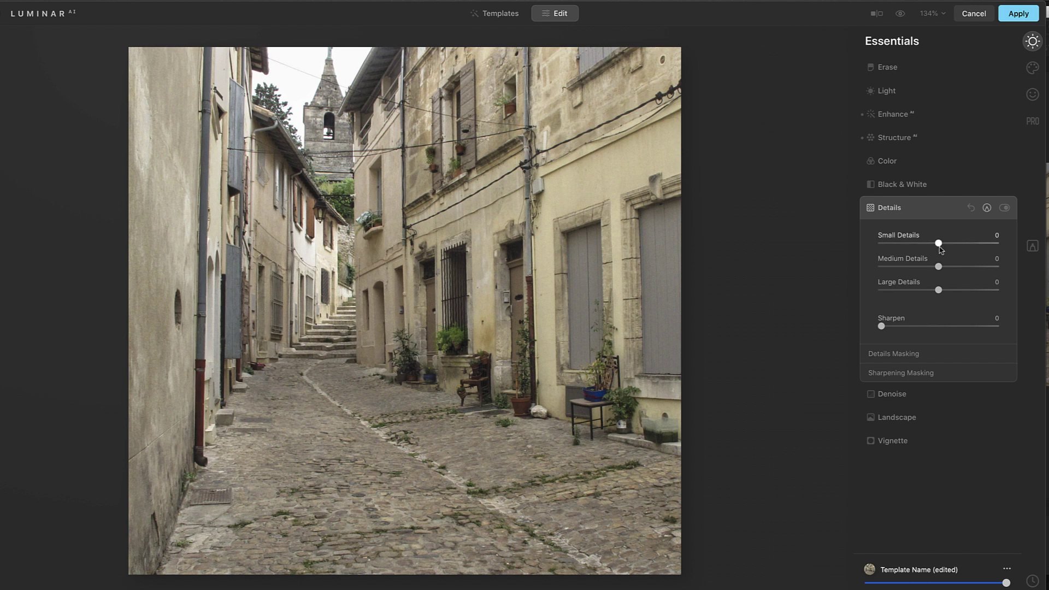
pyautogui.moveTo(941, 246); pyautogui.dragTo(947, 246)
pyautogui.moveTo(945, 244); pyautogui.dragTo(950, 247)
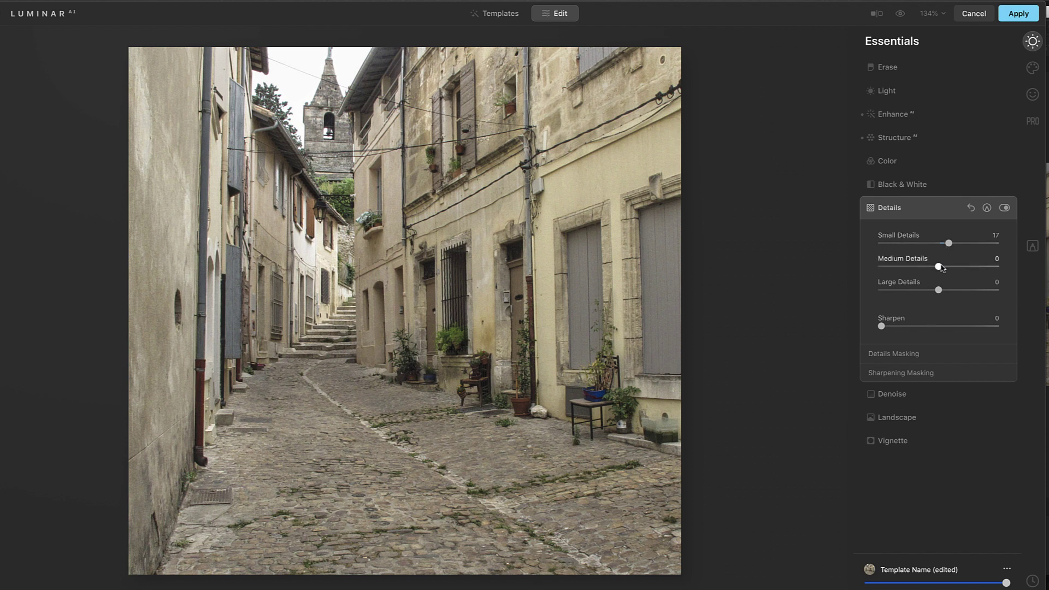
pyautogui.click(893, 212)
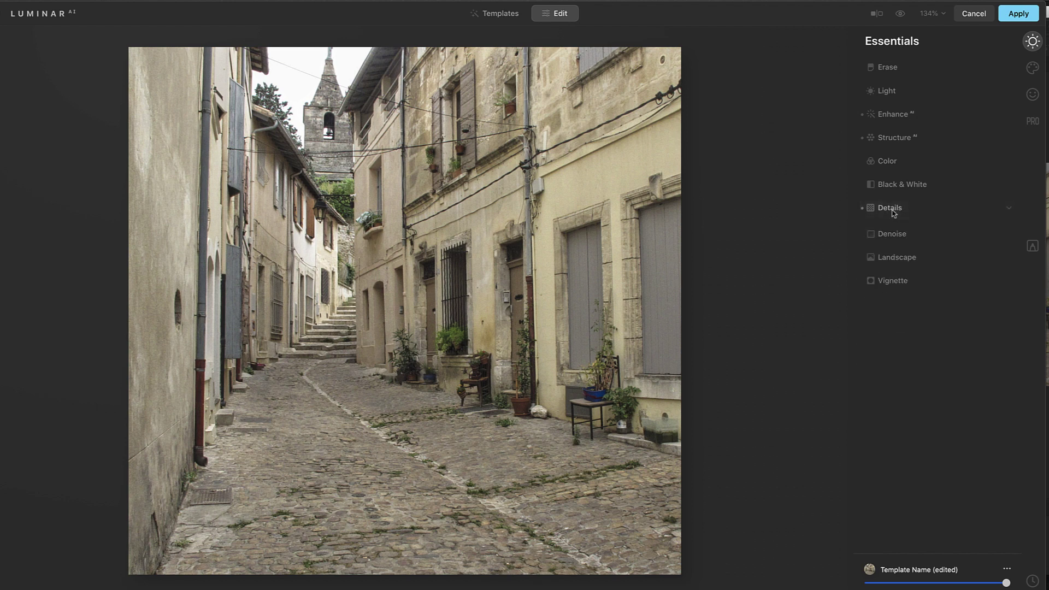
# - In the Landscape adjustments, set Golden Hour to 15 and Foliage Enhancer to 18
pyautogui.click(897, 257)
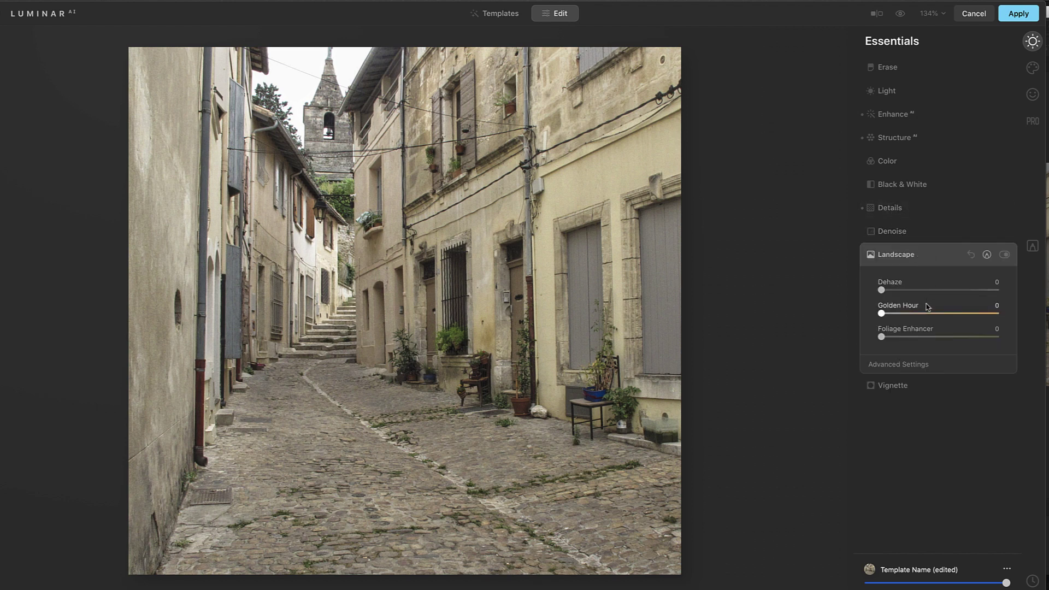
pyautogui.moveTo(884, 316); pyautogui.dragTo(900, 317)
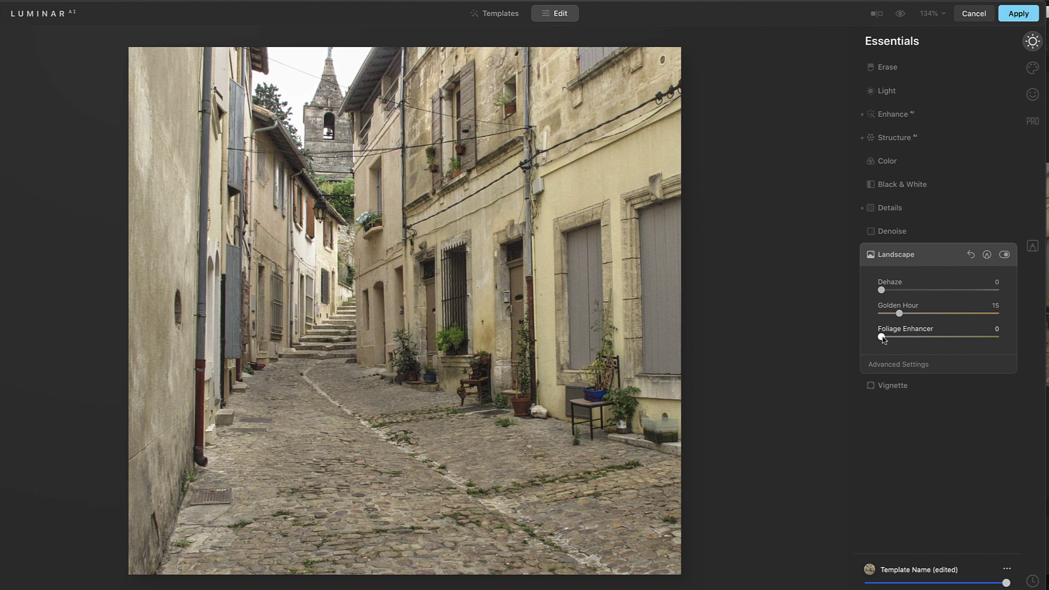
pyautogui.moveTo(882, 337); pyautogui.dragTo(903, 337)
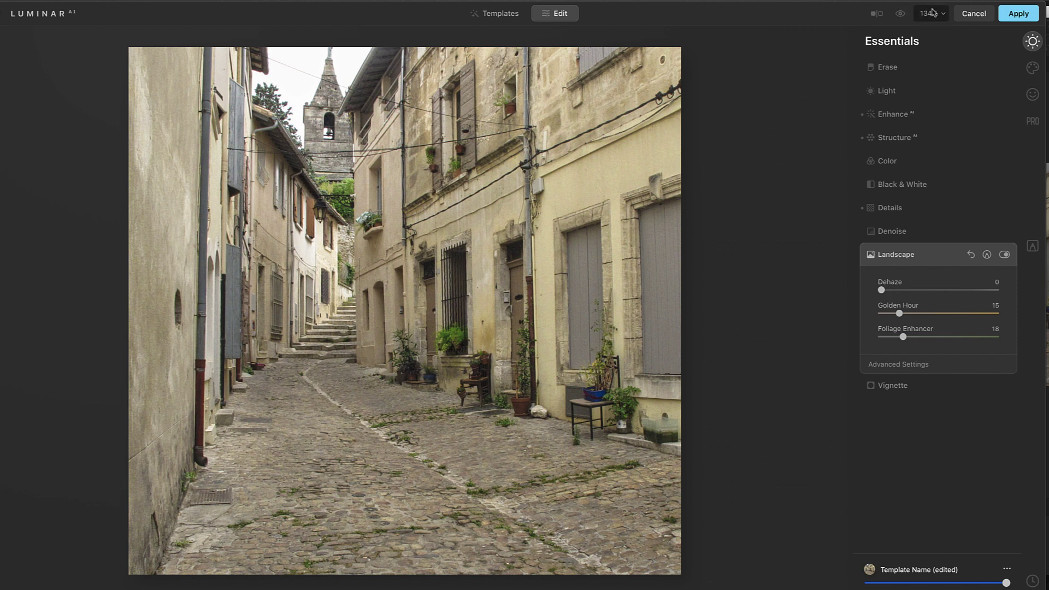
# - Compare the original photo with the combined Enhance, Structure, Details and Landscape edits
pyautogui.click(901, 14)
pyautogui.click(902, 14)
pyautogui.click(902, 14)
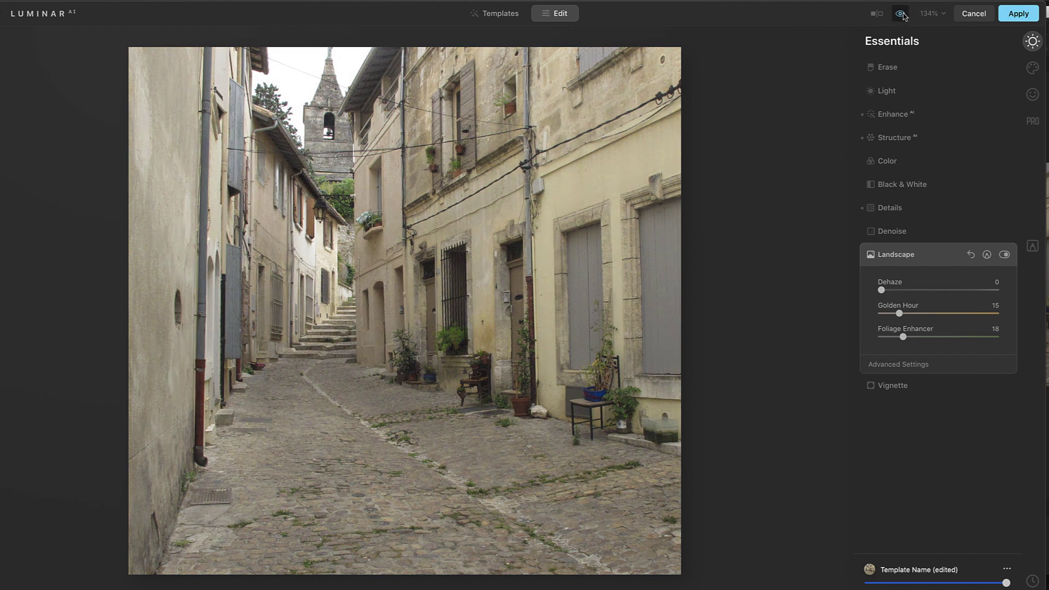
pyautogui.click(902, 14)
pyautogui.click(901, 14)
pyautogui.click(902, 14)
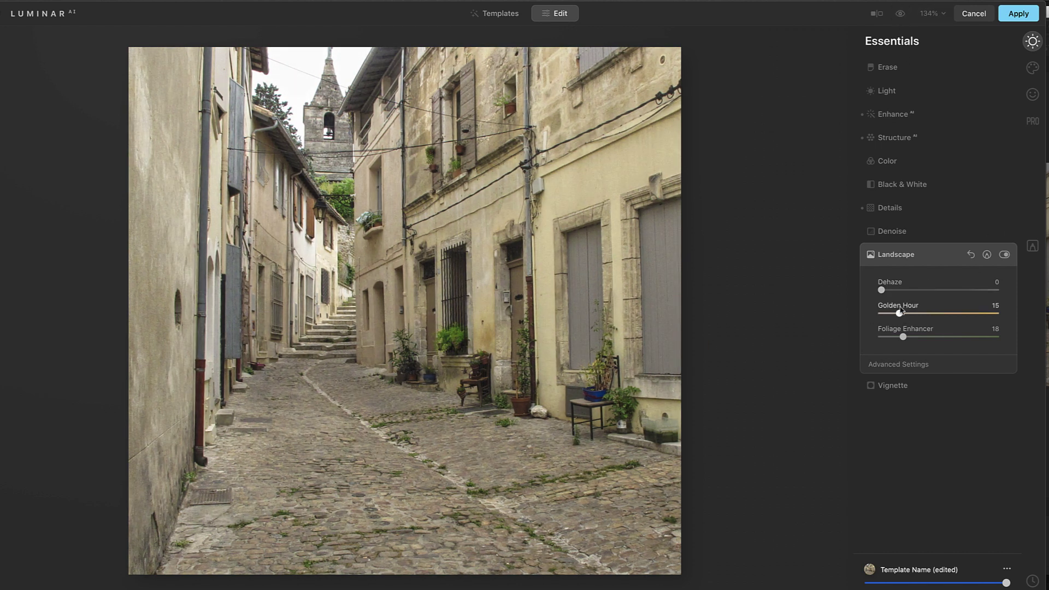
# - Darken the photo's edges with a Vignette Amount of -61
pyautogui.click(896, 256)
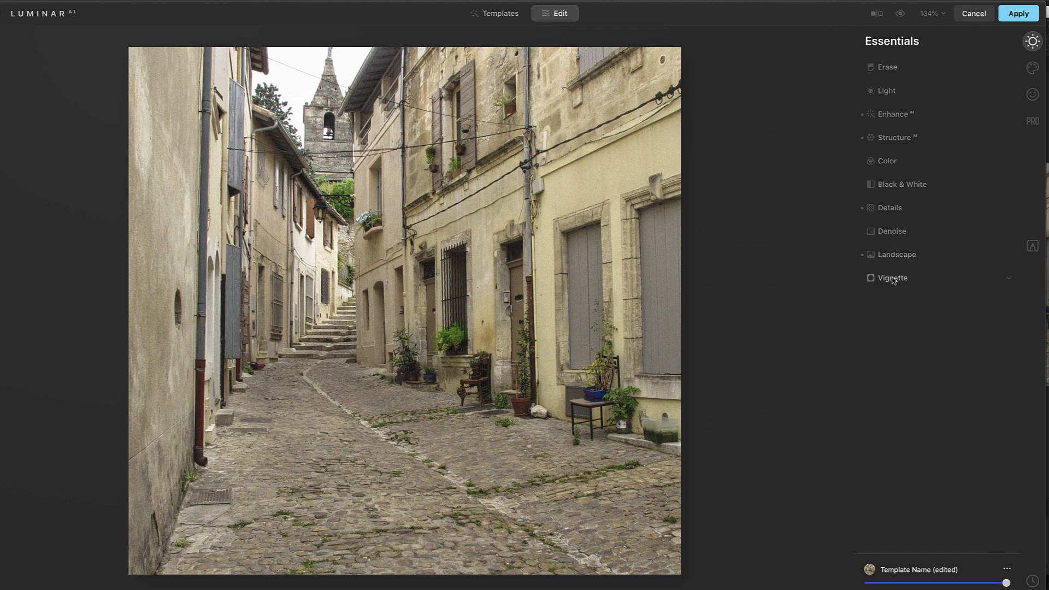
pyautogui.click(893, 279)
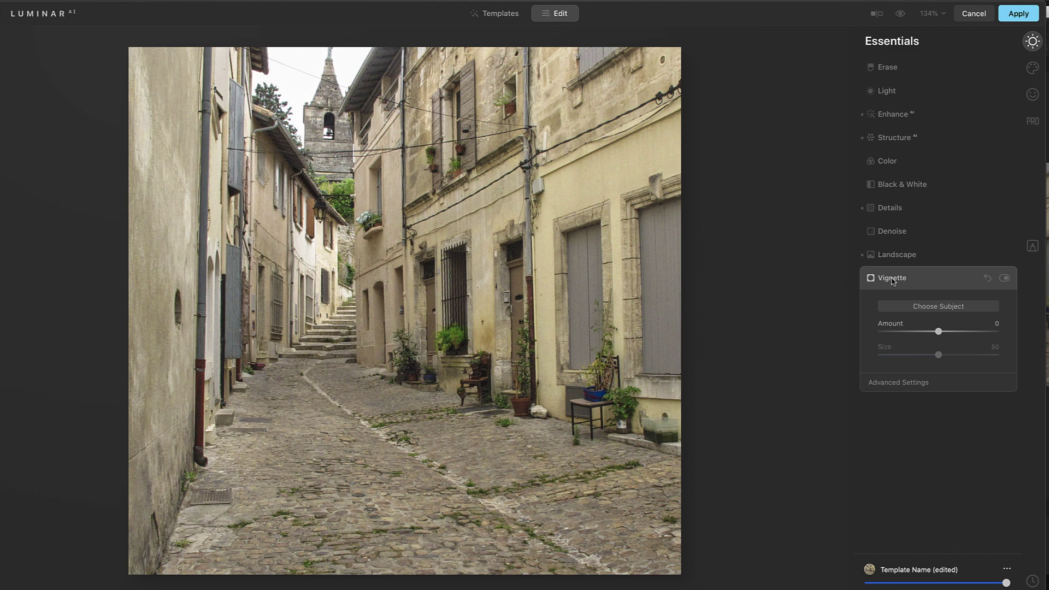
pyautogui.click(938, 331)
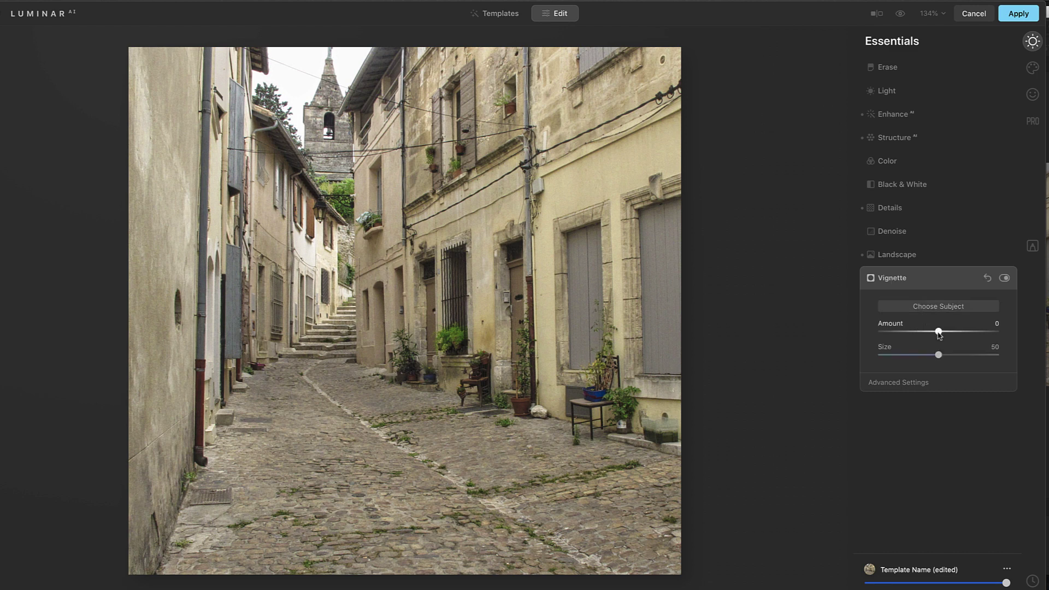
pyautogui.moveTo(937, 335)
pyautogui.mouseDown()
pyautogui.moveTo(909, 334)
pyautogui.moveTo(922, 336)
pyautogui.mouseUp()
pyautogui.click(927, 308)
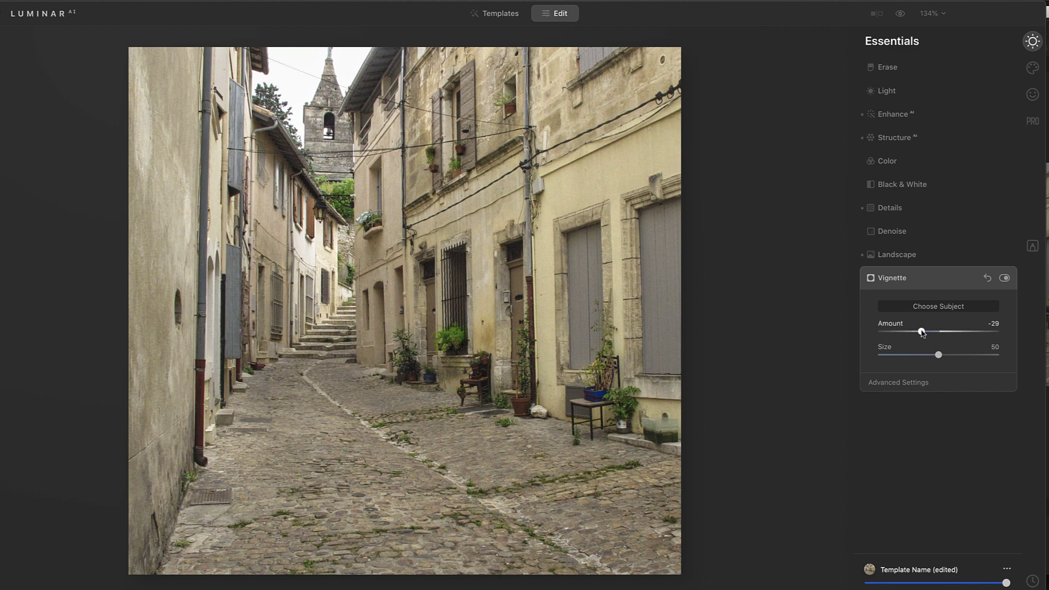
pyautogui.moveTo(922, 333)
pyautogui.mouseDown()
pyautogui.moveTo(895, 335)
pyautogui.moveTo(905, 337)
pyautogui.mouseUp()
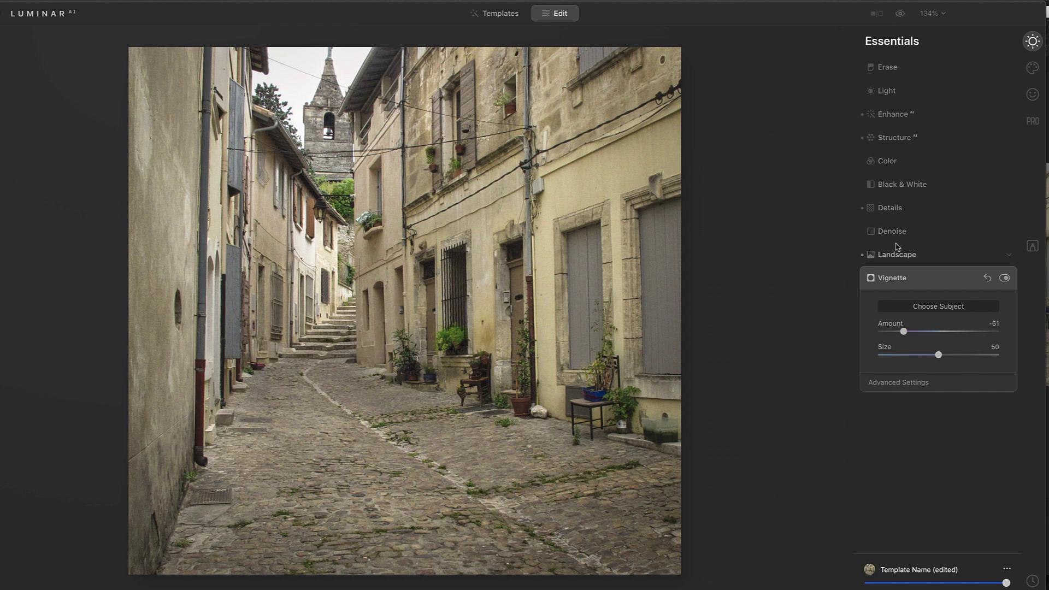
pyautogui.click(885, 277)
# - Compare the original photo with the edited version including the vignette
pyautogui.click(901, 16)
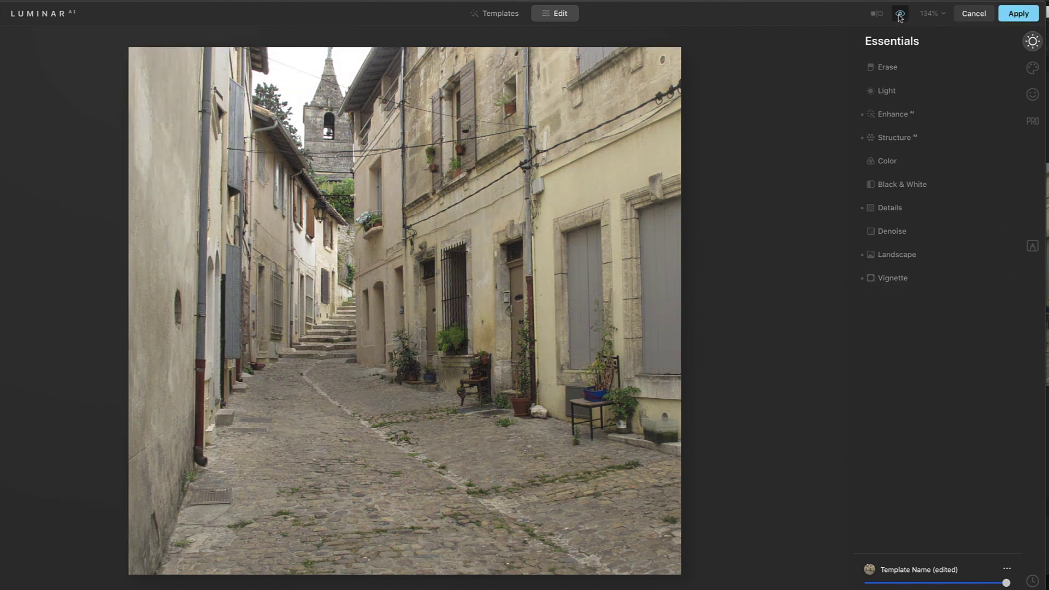
pyautogui.click(900, 17)
pyautogui.click(900, 17)
pyautogui.click(901, 17)
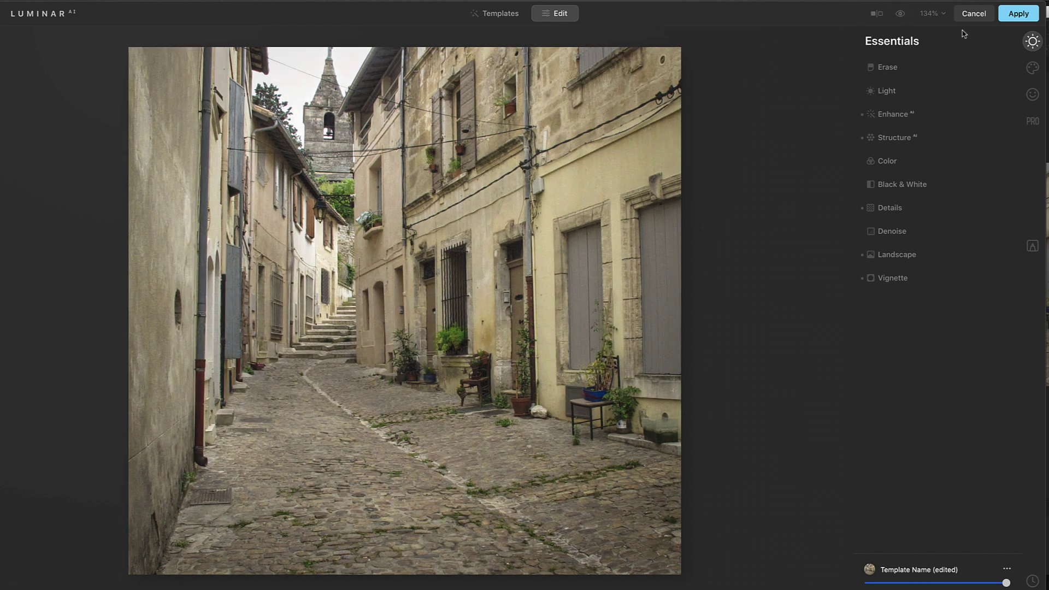
# - Look over the Sky AI and Augmented Sky AI options among the Creative adjustments
pyautogui.click(1033, 69)
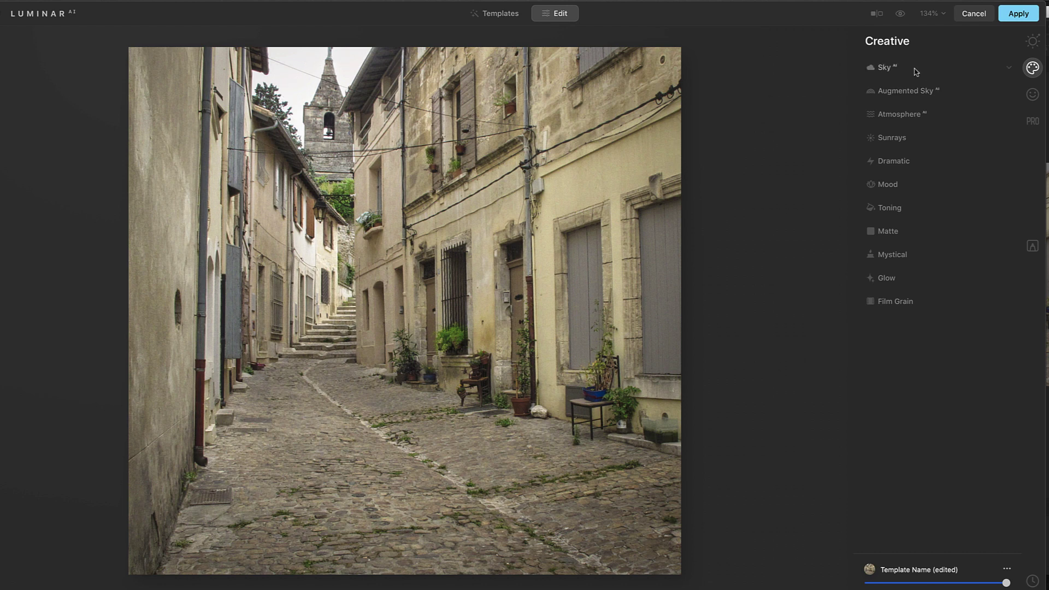
pyautogui.click(895, 69)
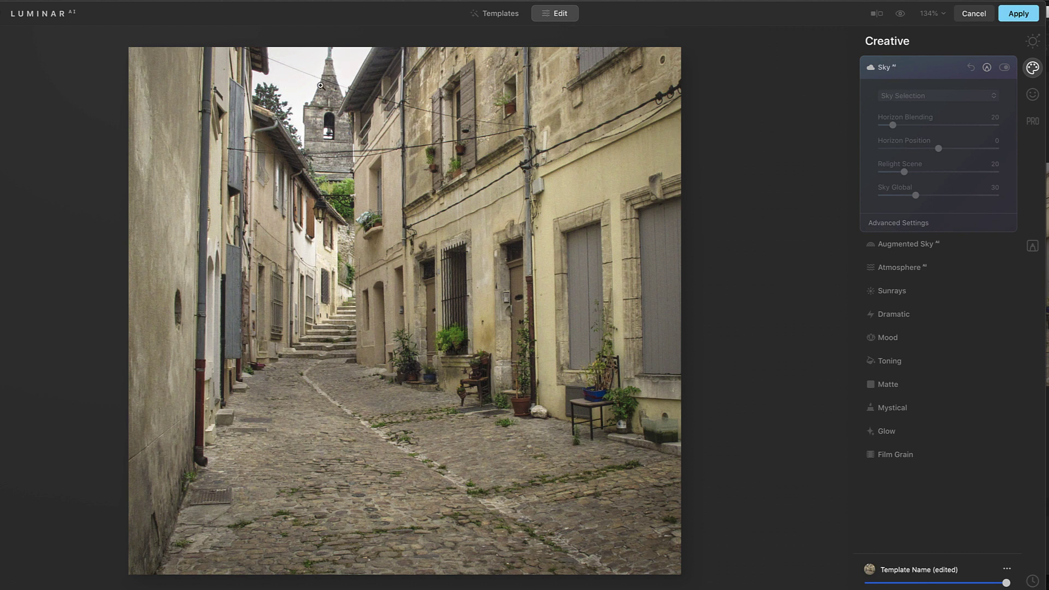
pyautogui.click(887, 68)
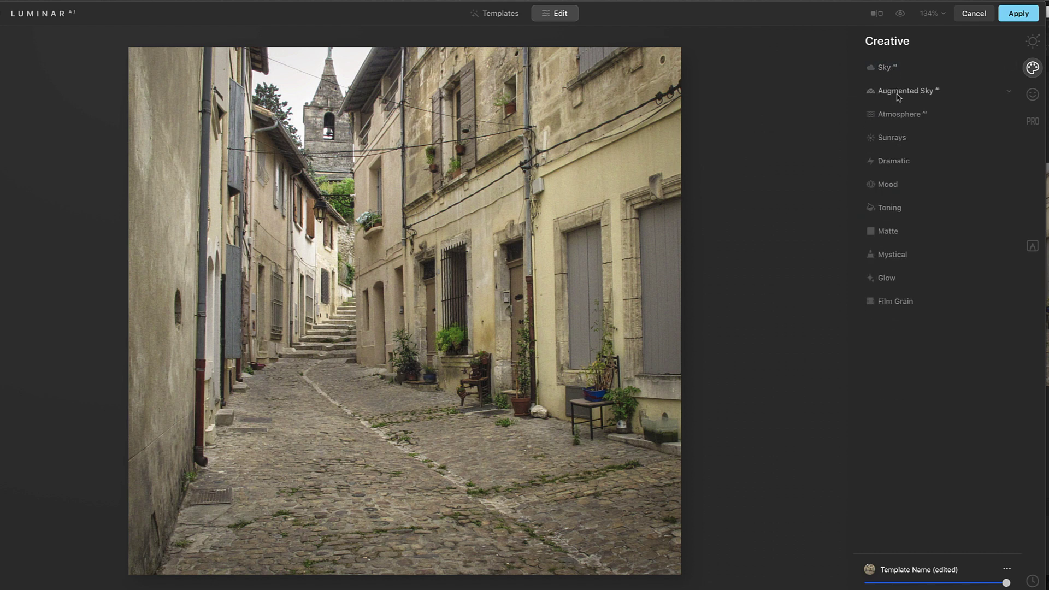
pyautogui.click(897, 93)
pyautogui.click(898, 93)
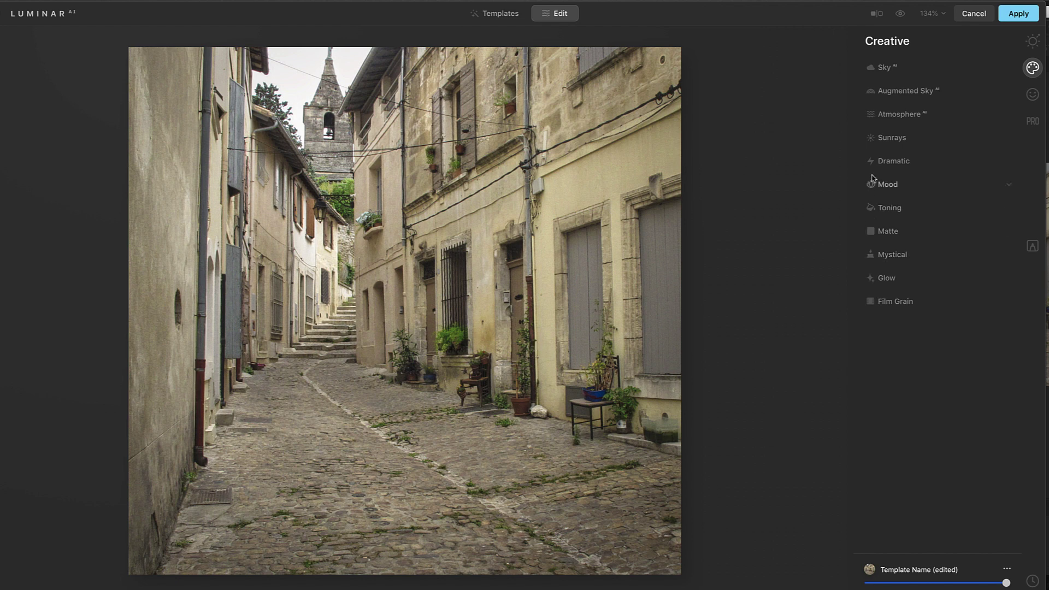
# - Try the Dramatic effect at an Amount of 100, and settle on an Amount of 16
pyautogui.click(891, 165)
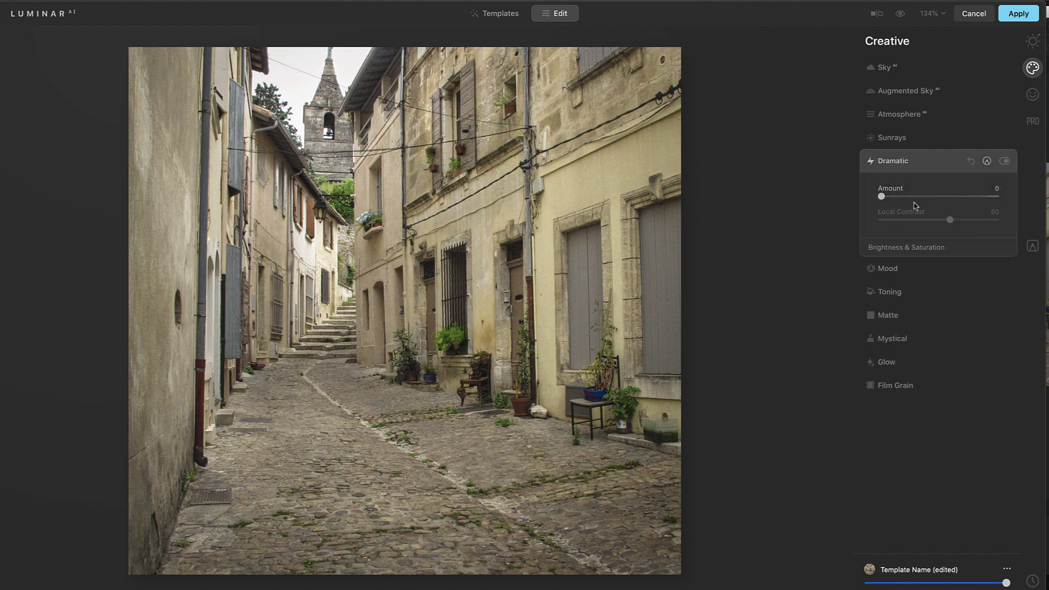
pyautogui.moveTo(886, 200); pyautogui.dragTo(1002, 204)
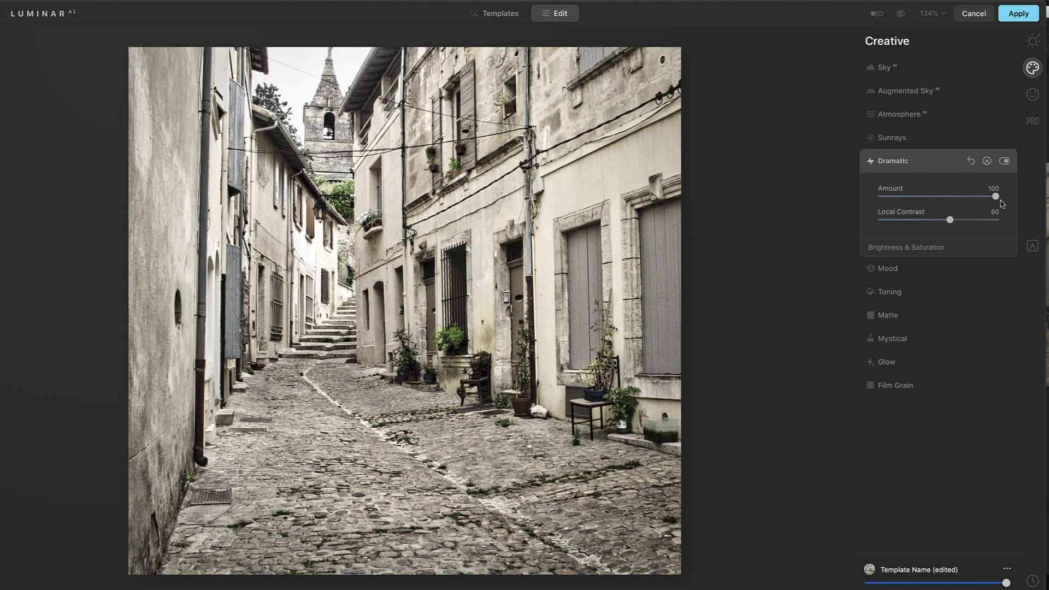
pyautogui.moveTo(1001, 202); pyautogui.dragTo(902, 200)
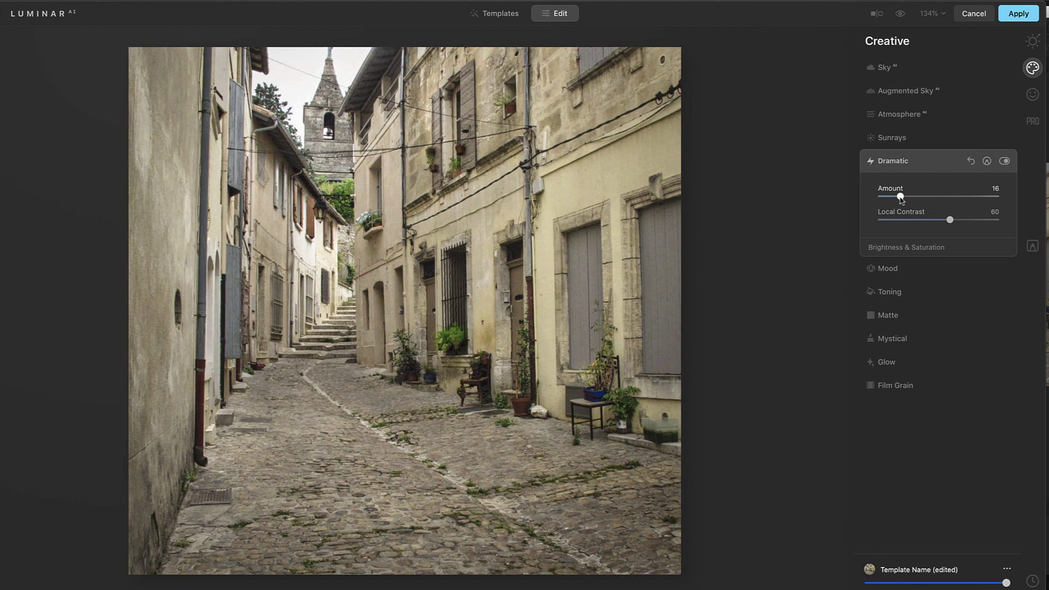
pyautogui.click(896, 160)
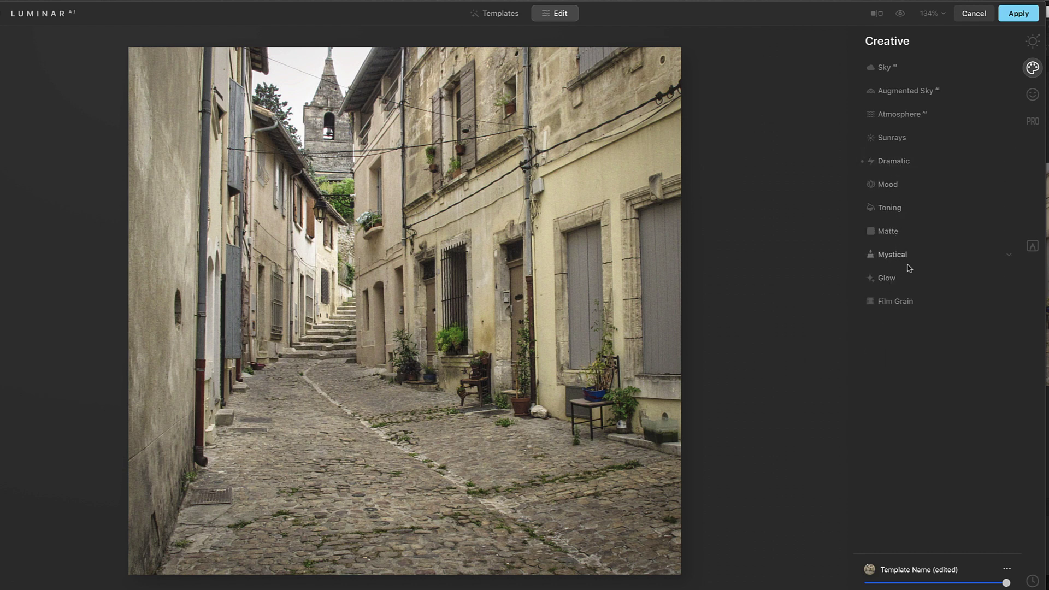
# - In the Professional Supercontrast adjustments, set Highlights Contrast to 14 and Midtones Contrast to 34
pyautogui.click(1036, 96)
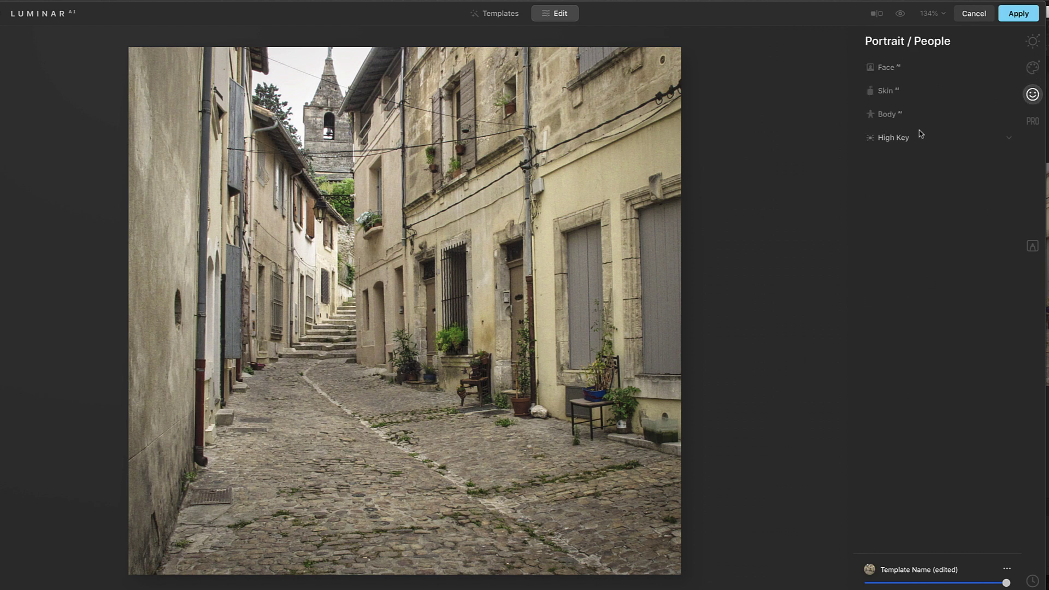
pyautogui.click(1033, 121)
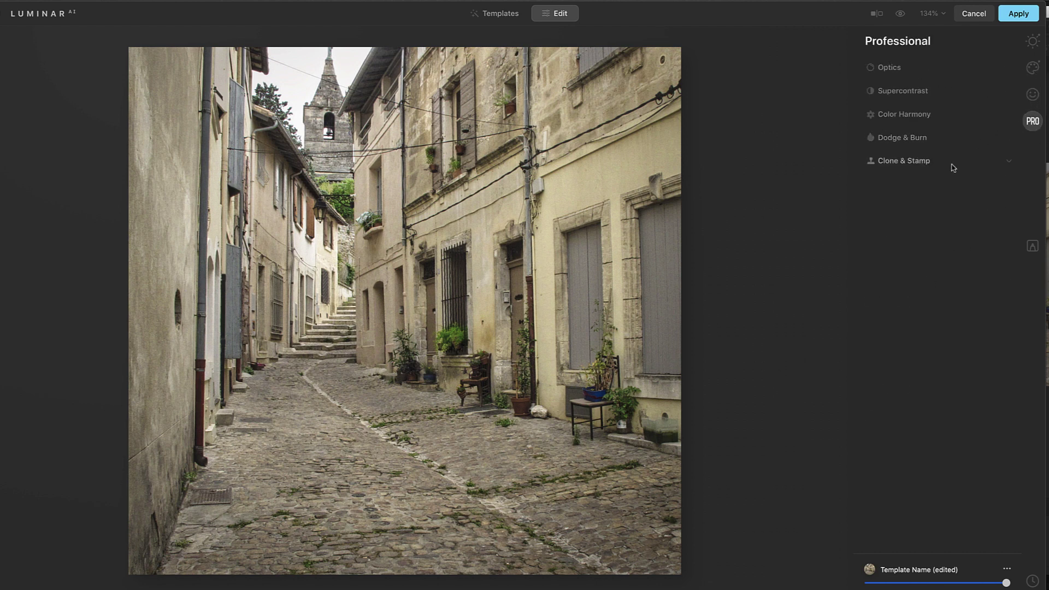
pyautogui.click(915, 96)
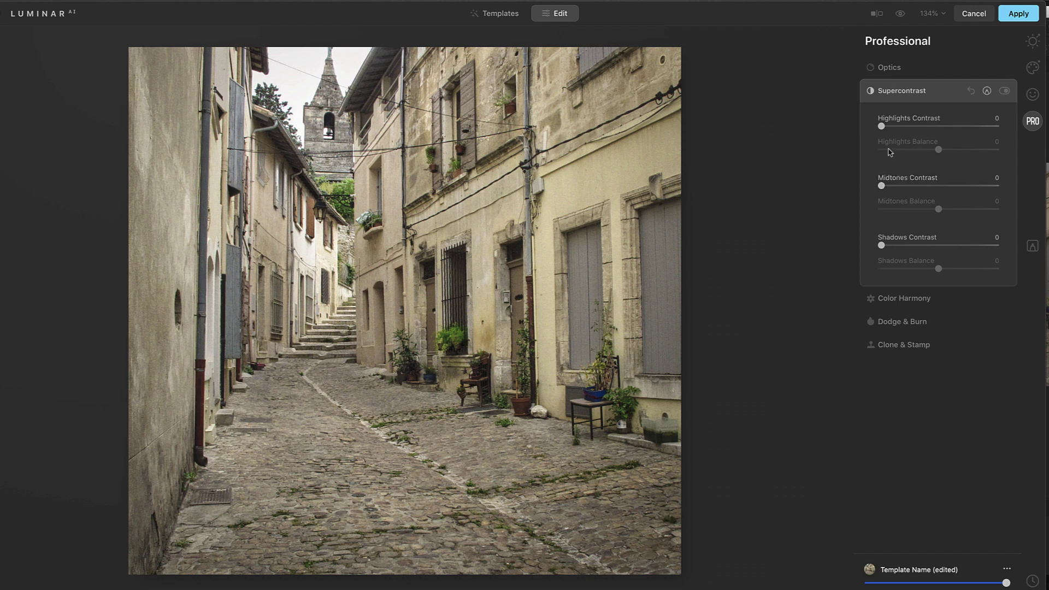
pyautogui.click(885, 126)
pyautogui.moveTo(885, 126); pyautogui.dragTo(897, 127)
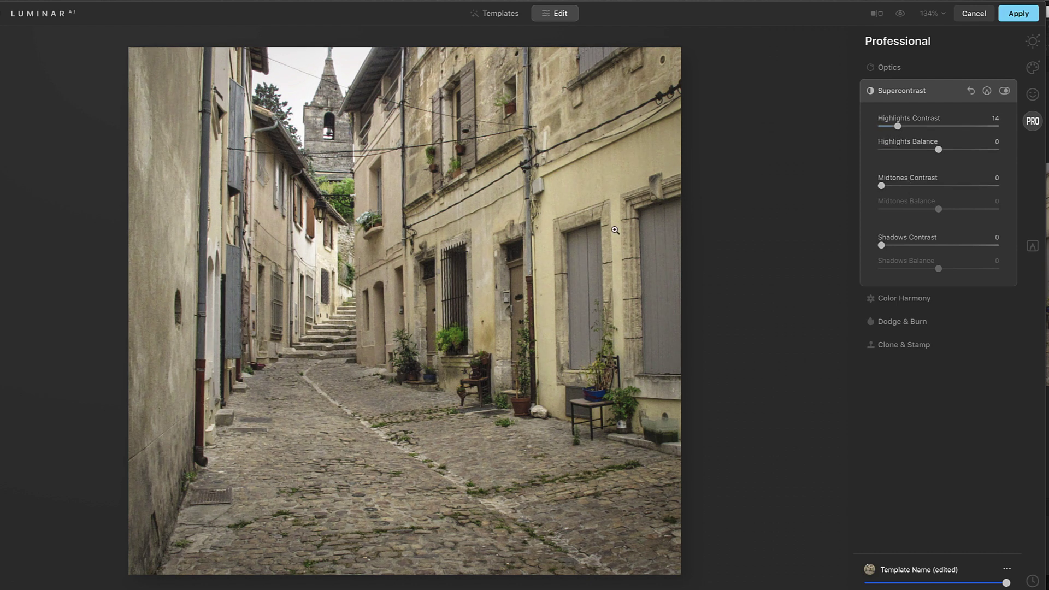
pyautogui.moveTo(883, 186); pyautogui.dragTo(921, 189)
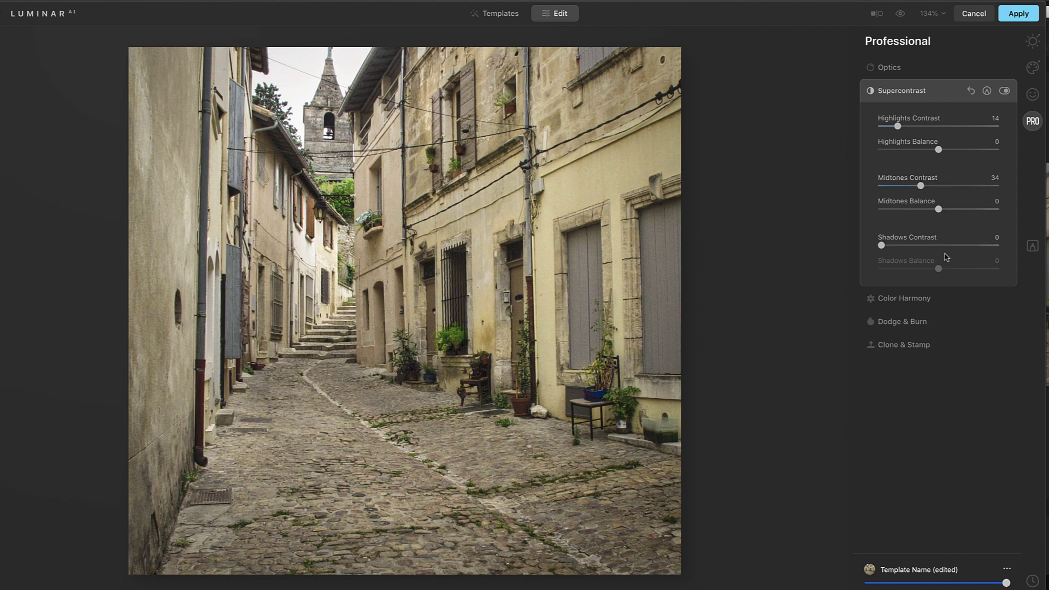
pyautogui.click(910, 93)
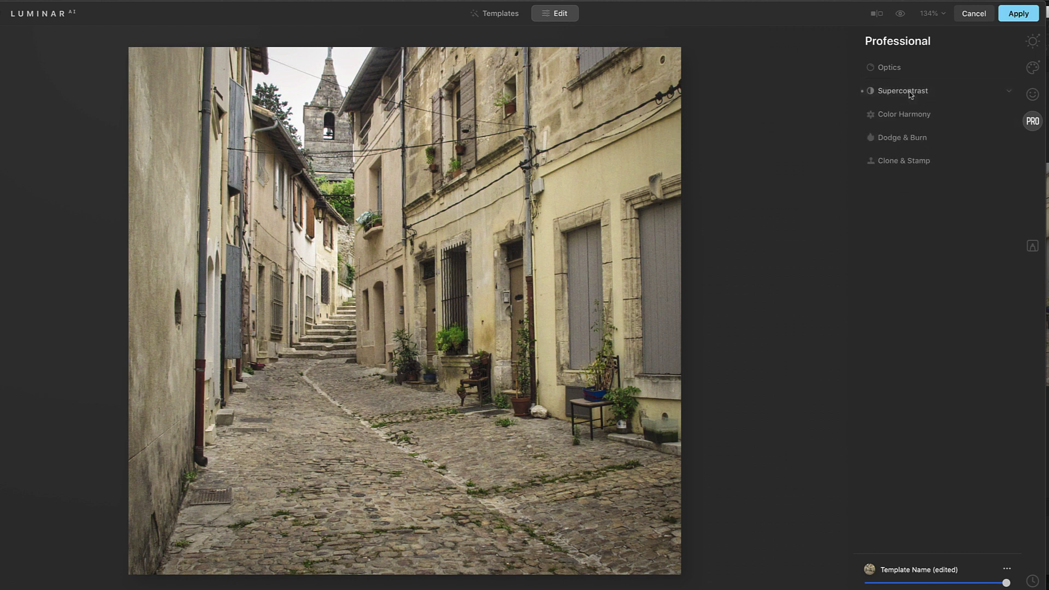
# - With Clone & Stamp, cover the metal grate near the drainpipe using cobblestones sampled just above it
pyautogui.click(889, 162)
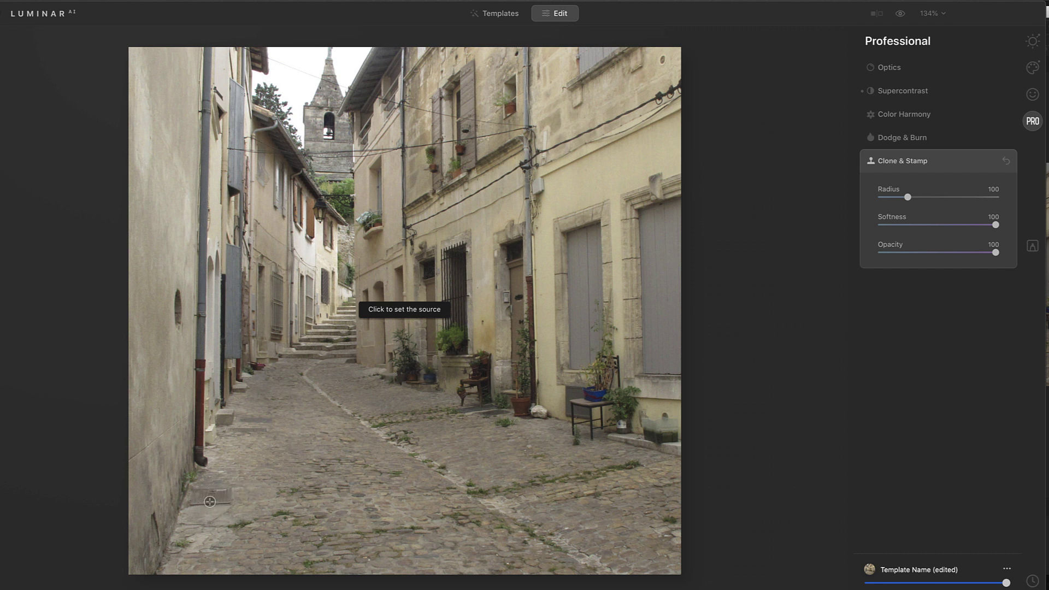
pyautogui.click(248, 458)
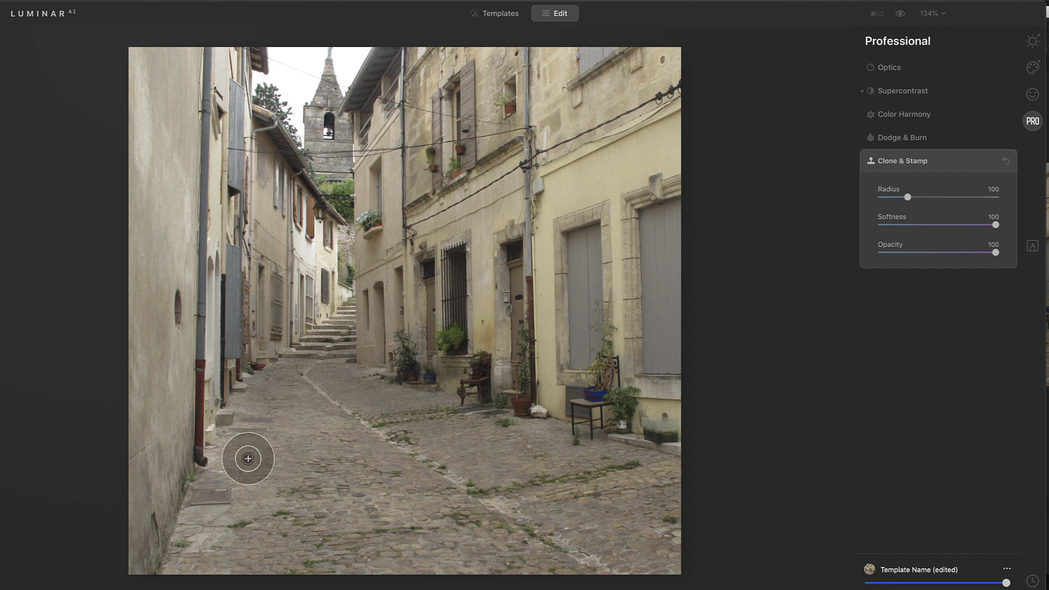
pyautogui.moveTo(218, 503); pyautogui.dragTo(214, 504)
# - Reduce the clone brush radius to 28 and cover both openings in the left-hand wall with sampled plaster, retouching small remaining spots
pyautogui.press('[')
pyautogui.press('[')
pyautogui.press('[')
pyautogui.press('[')
pyautogui.press('[')
pyautogui.press('[')
pyautogui.press('[')
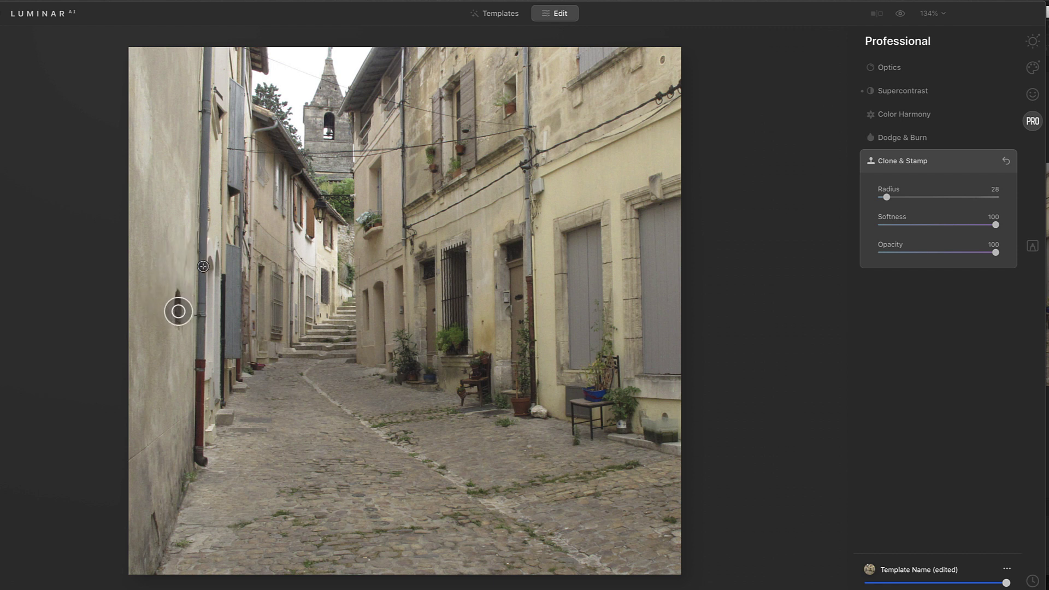
pyautogui.keyDown('alt'); pyautogui.click(160, 242); pyautogui.keyUp('alt')
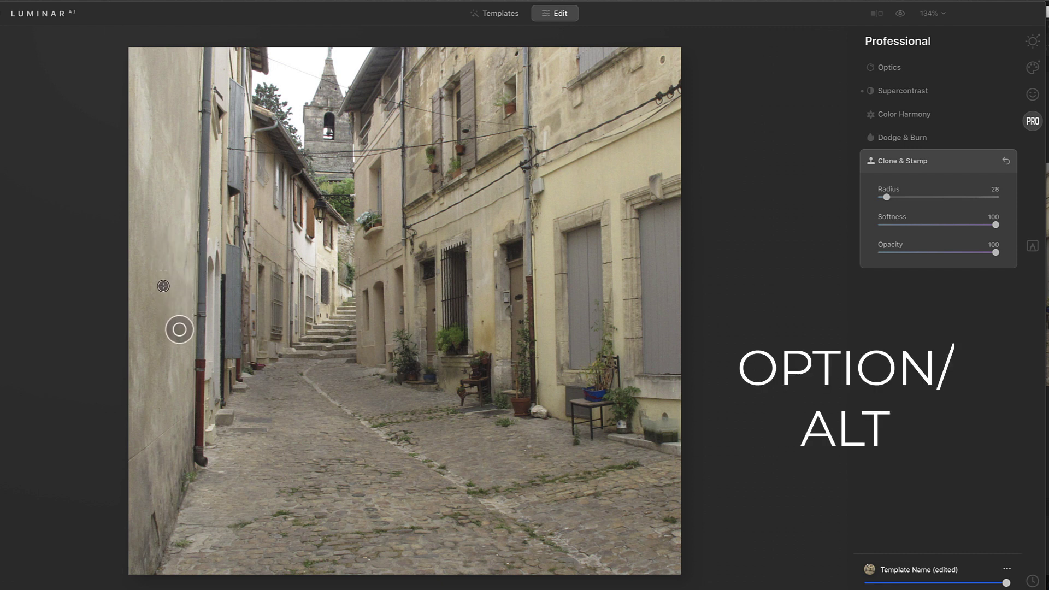
pyautogui.keyDown('alt'); pyautogui.click(173, 484); pyautogui.keyUp('alt')
pyautogui.moveTo(164, 500); pyautogui.dragTo(151, 534)
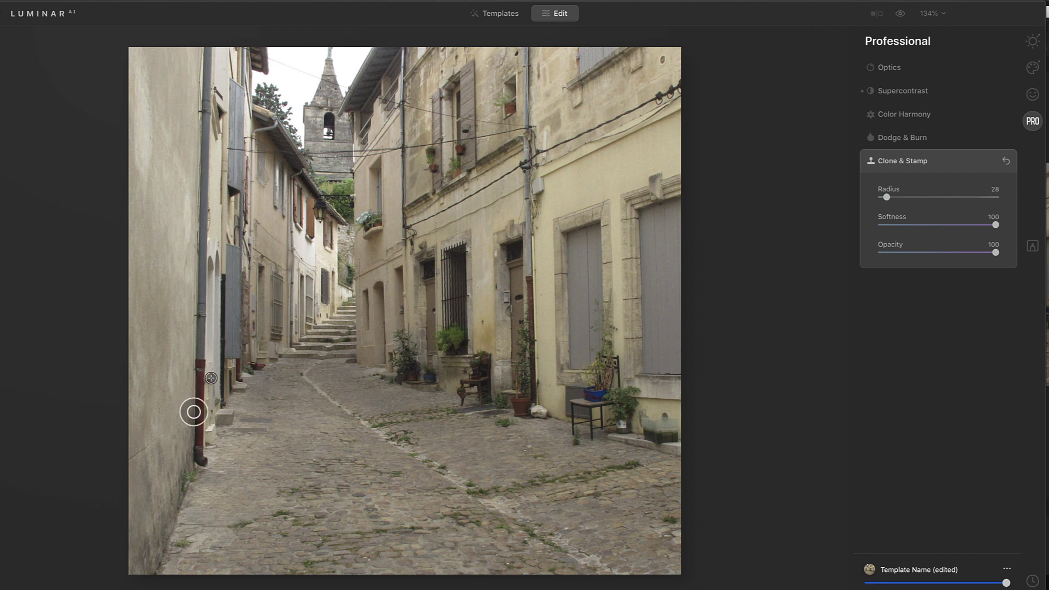
pyautogui.moveTo(632, 452)
pyautogui.mouseDown()
pyautogui.moveTo(670, 442)
pyautogui.moveTo(660, 422)
pyautogui.moveTo(643, 439)
pyautogui.mouseUp()
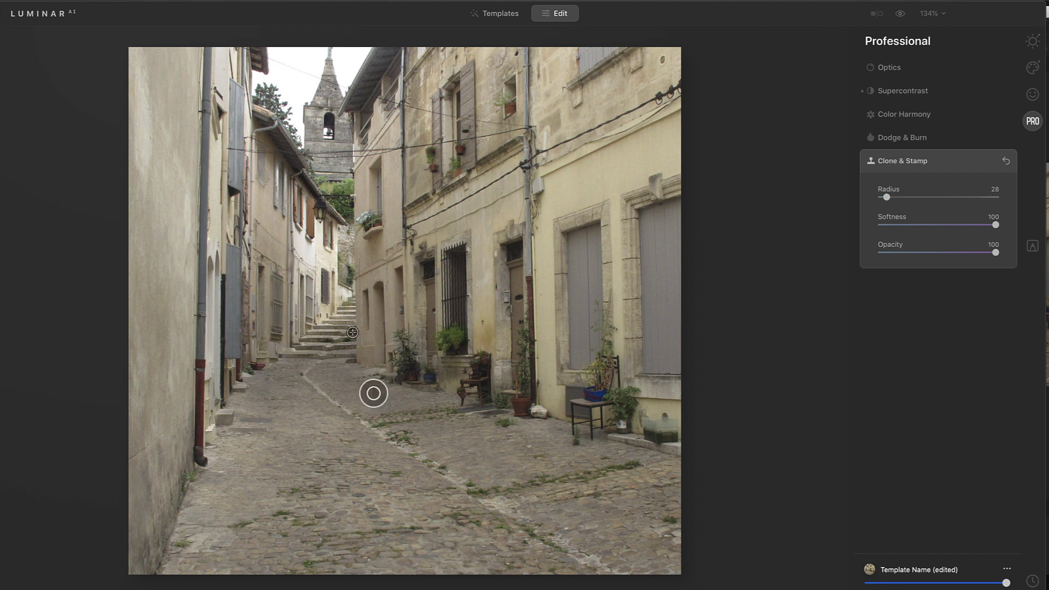
# - Leave Clone & Stamp and compare before and after by sweeping the split view across the photo
pyautogui.click(1032, 67)
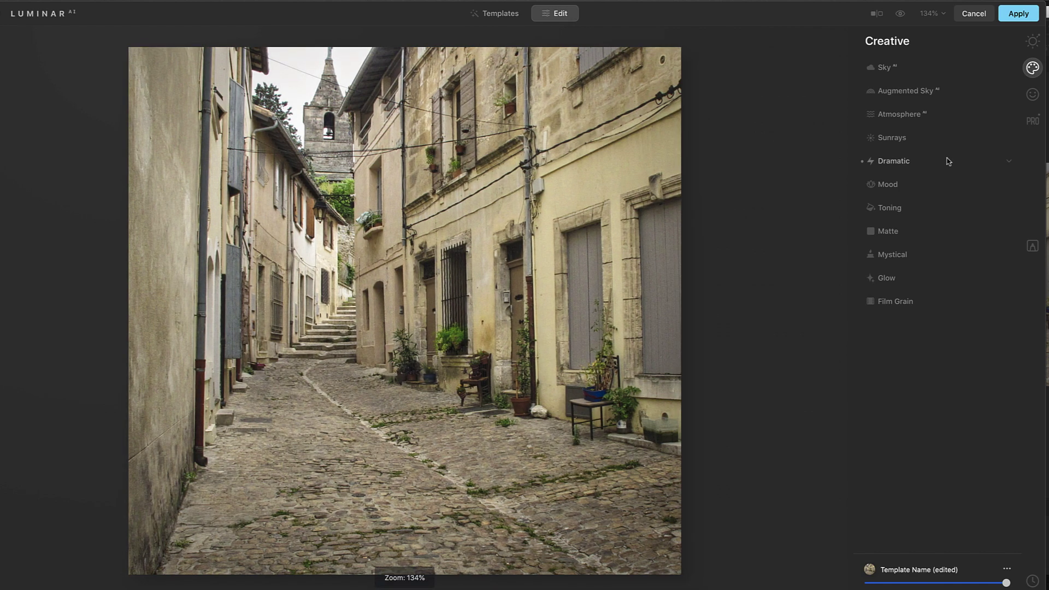
pyautogui.click(1030, 44)
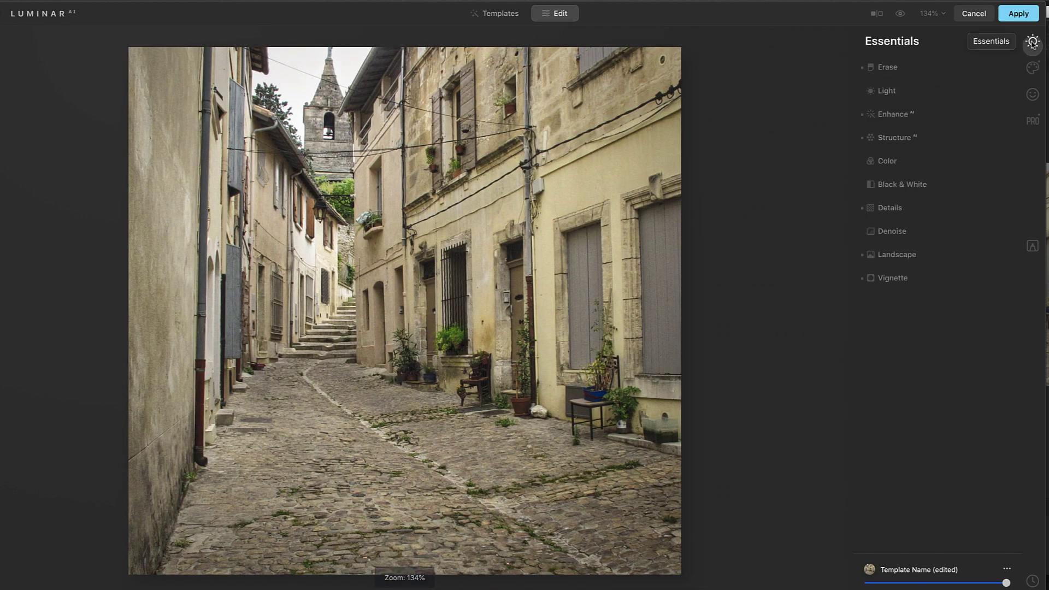
pyautogui.click(877, 15)
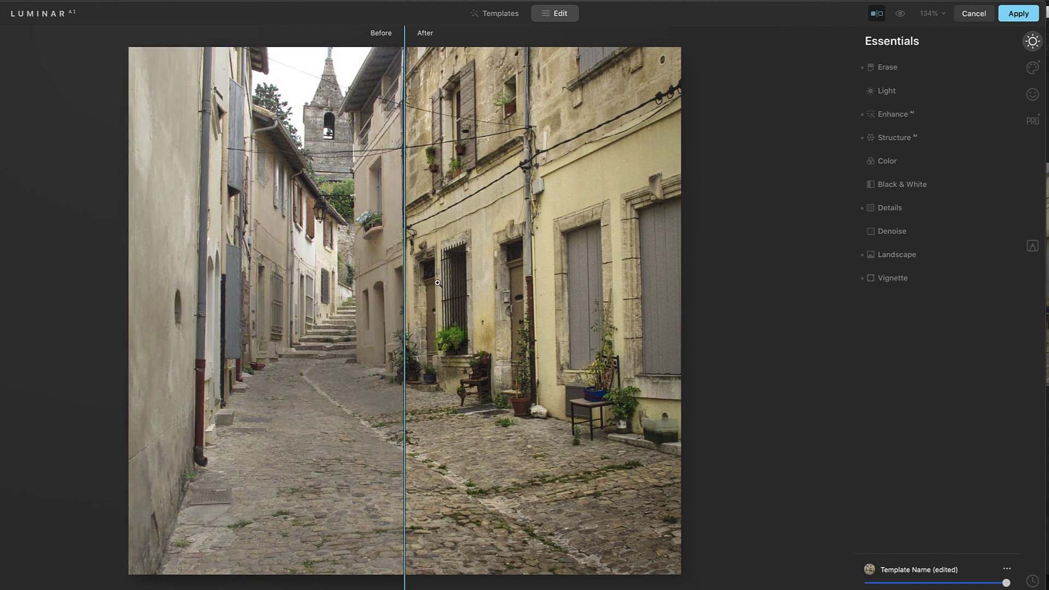
pyautogui.moveTo(404, 306); pyautogui.dragTo(131, 362)
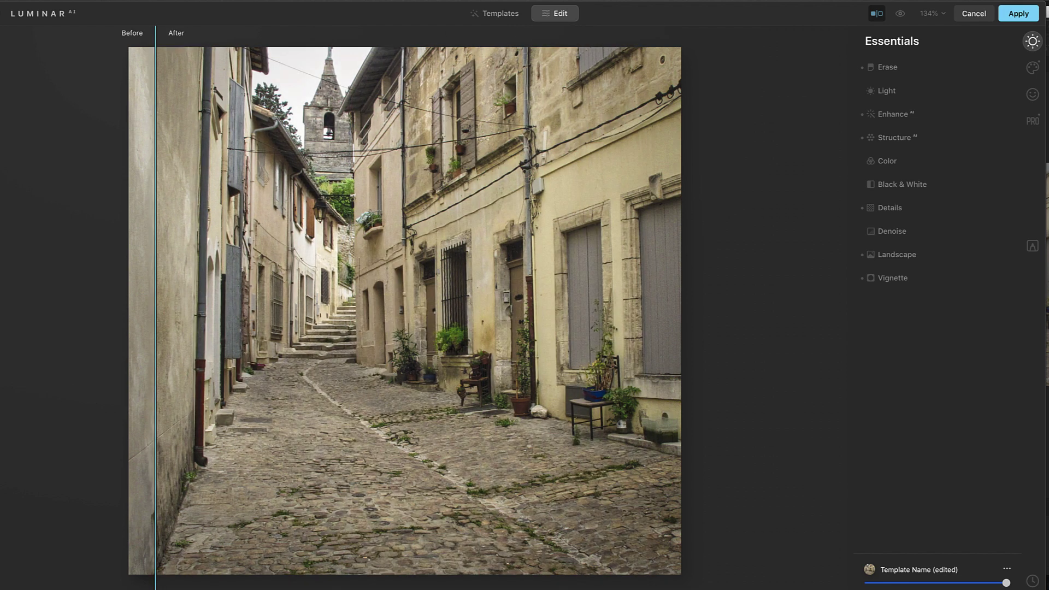
pyautogui.moveTo(156, 353); pyautogui.dragTo(53, 333)
pyautogui.click(877, 13)
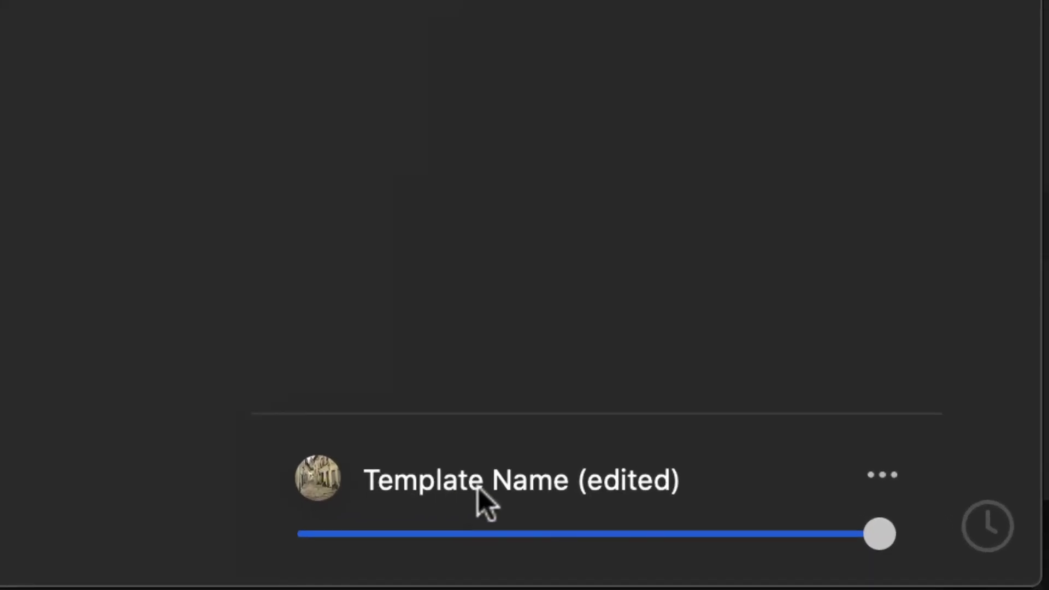
# - Save the current adjustments as a reusable template and open the template library
pyautogui.click(884, 478)
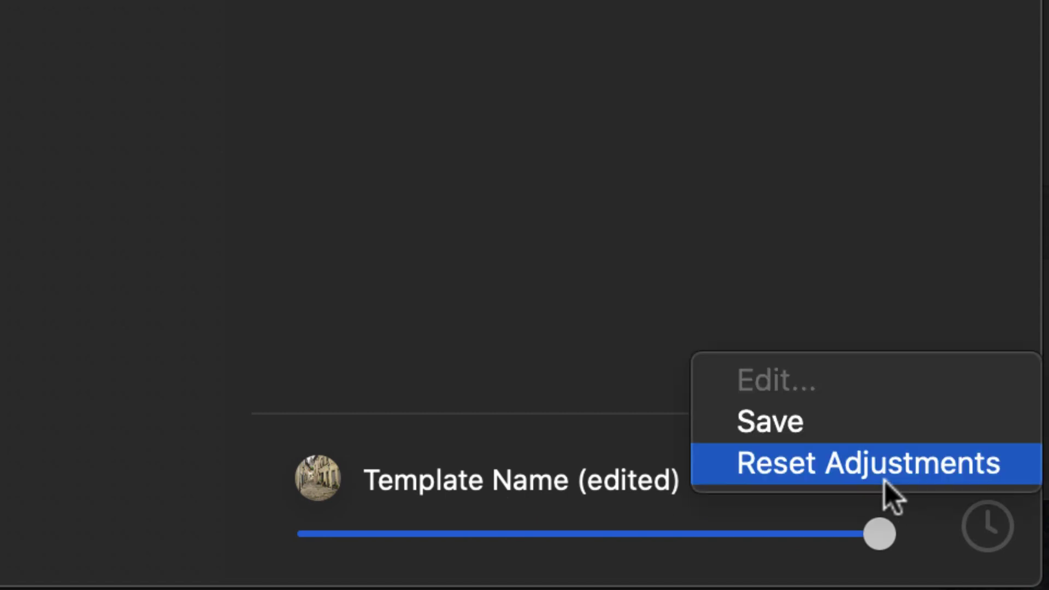
pyautogui.click(776, 433)
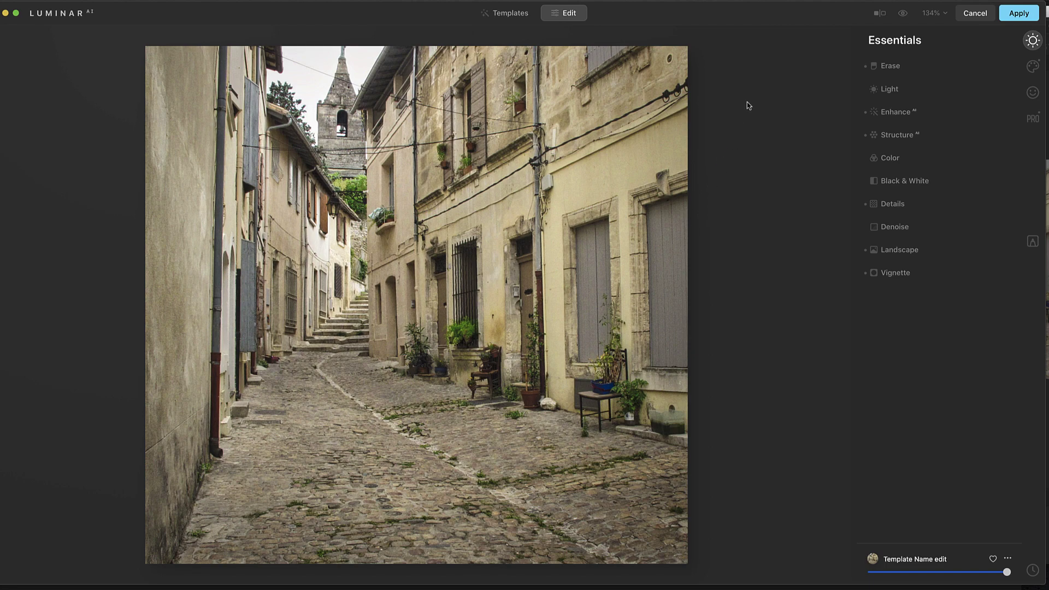
pyautogui.click(505, 12)
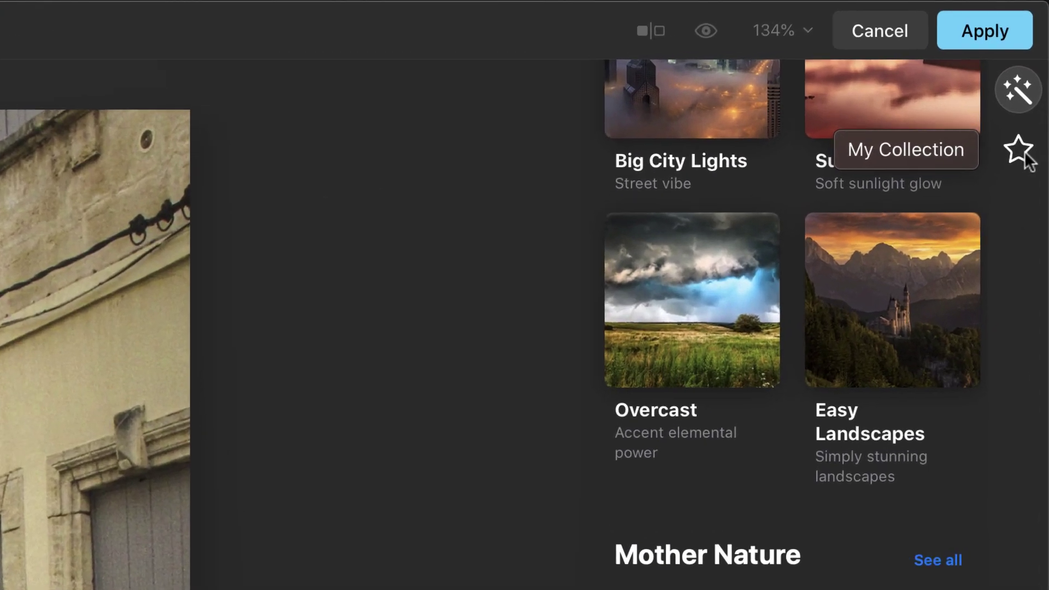
# - In My Collection, rename the user template "Template Name edit" as WarmStreets
pyautogui.click(1033, 63)
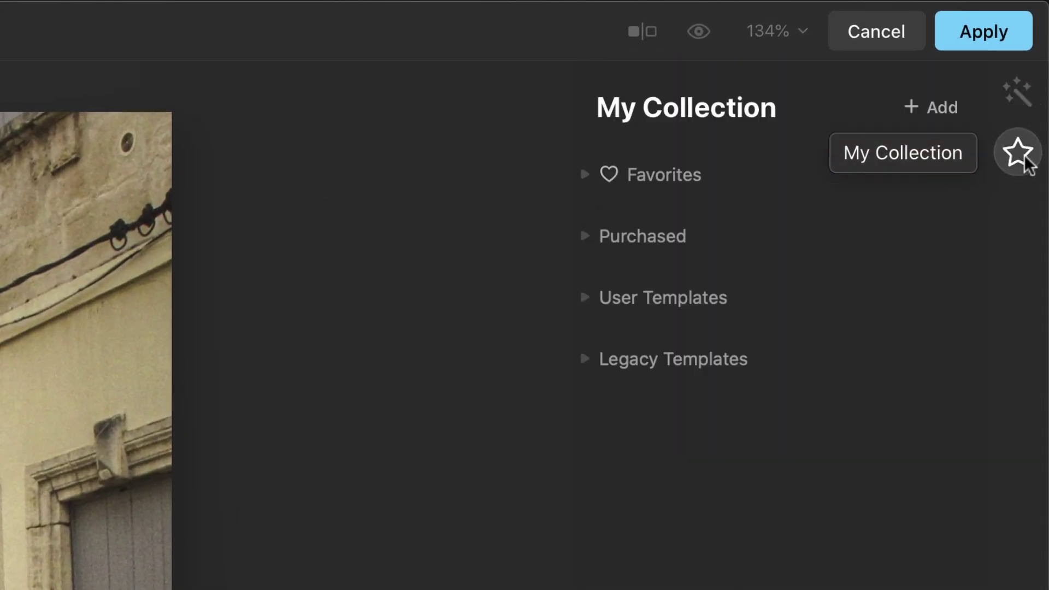
pyautogui.click(585, 300)
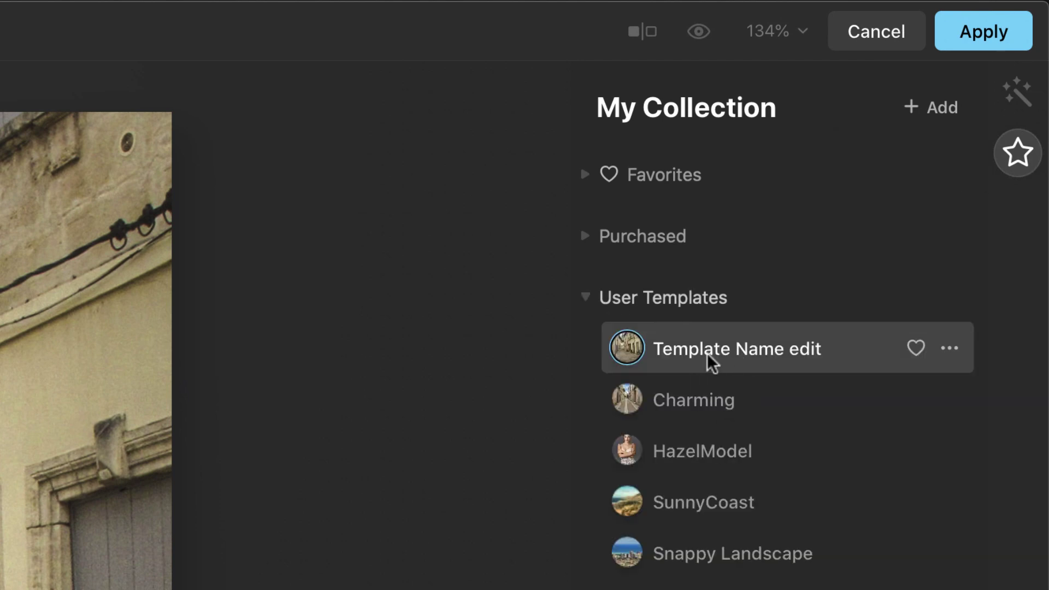
pyautogui.click(954, 355)
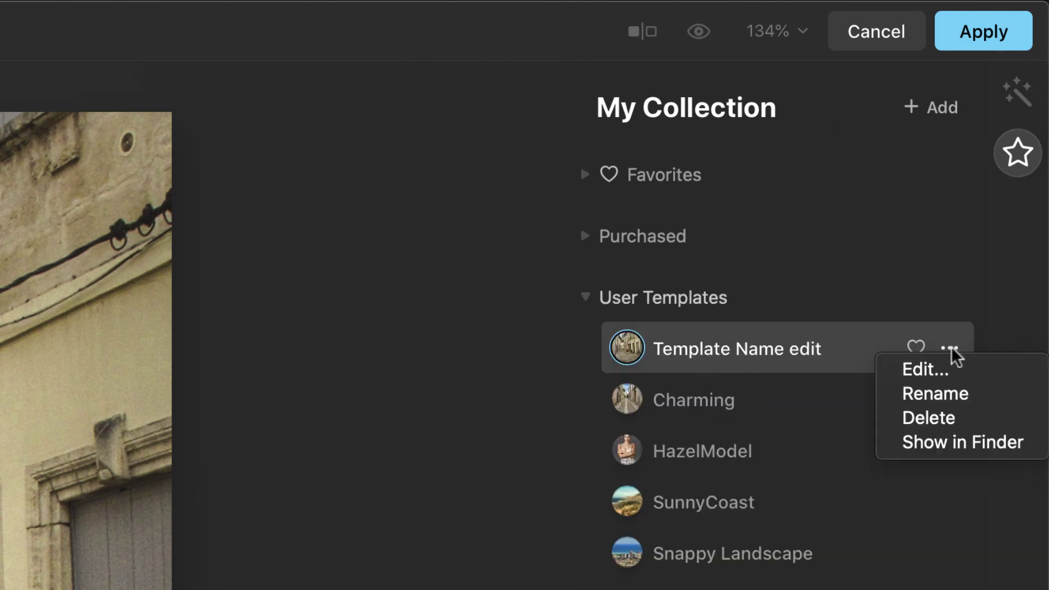
pyautogui.click(949, 394)
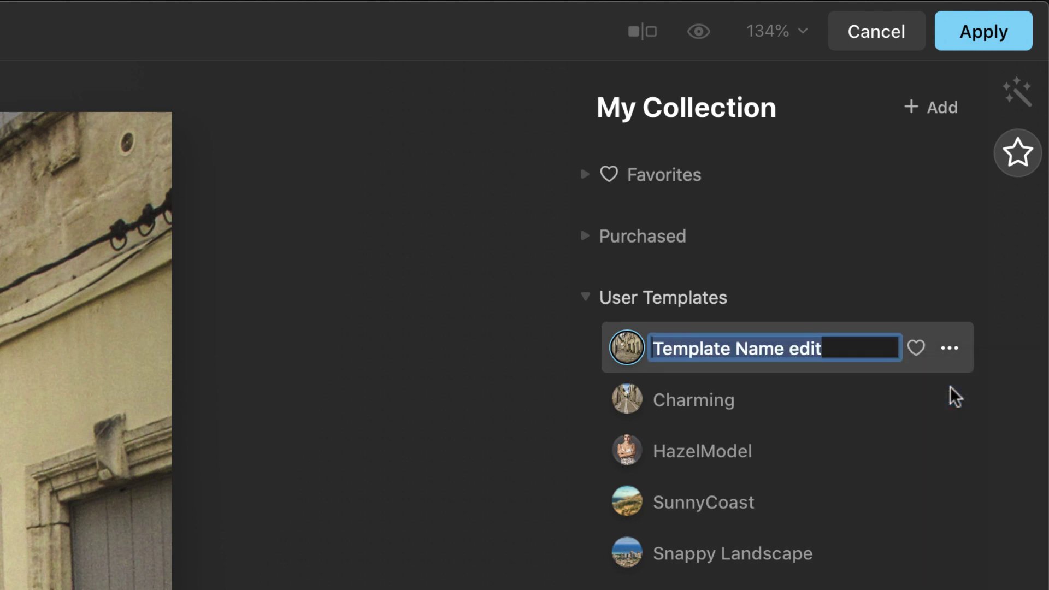
pyautogui.write('War')
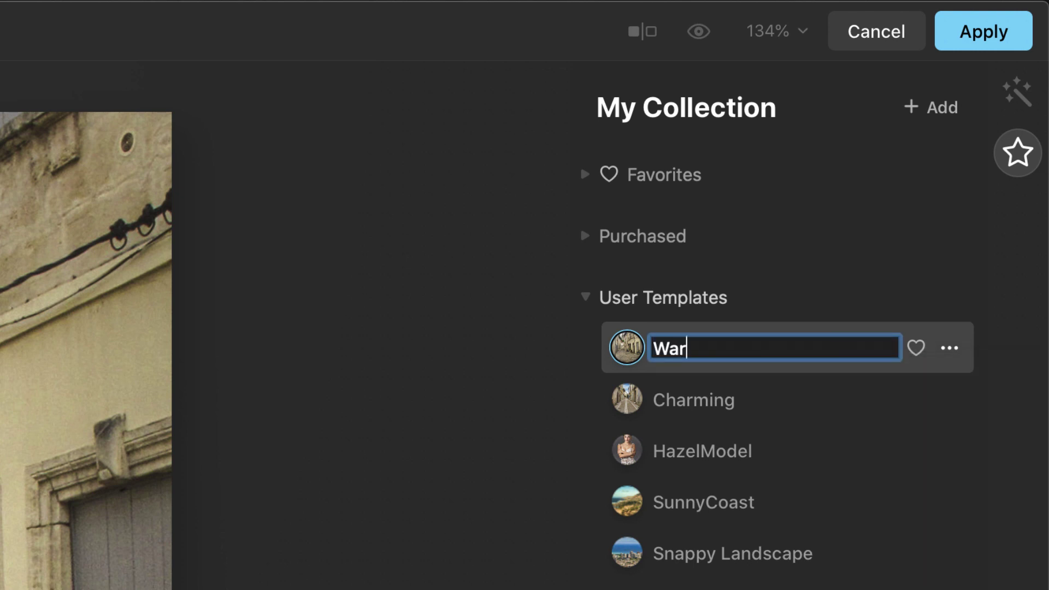
pyautogui.write('mStreets')
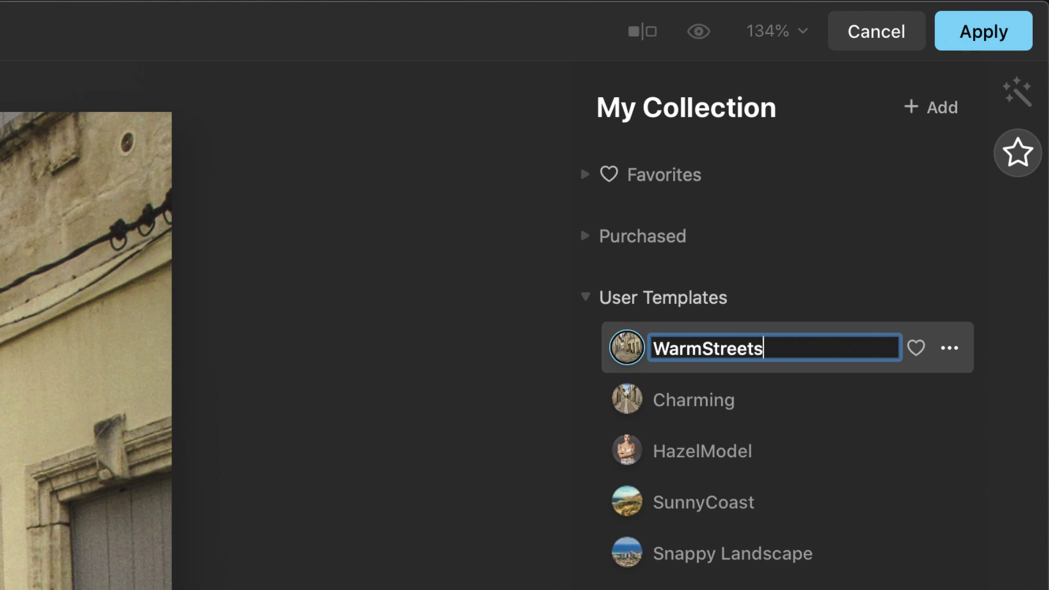
pyautogui.press('Return')
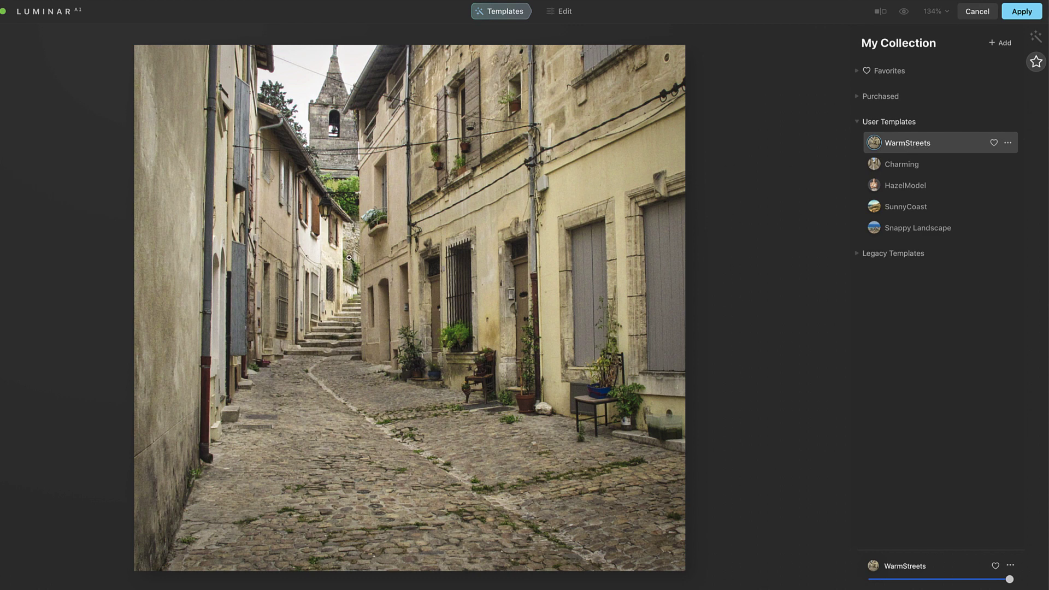
# - Return to editing, adjust Small Details to about 17 in the Details tool, and apply the edits to the Photoshop layer
pyautogui.click(560, 11)
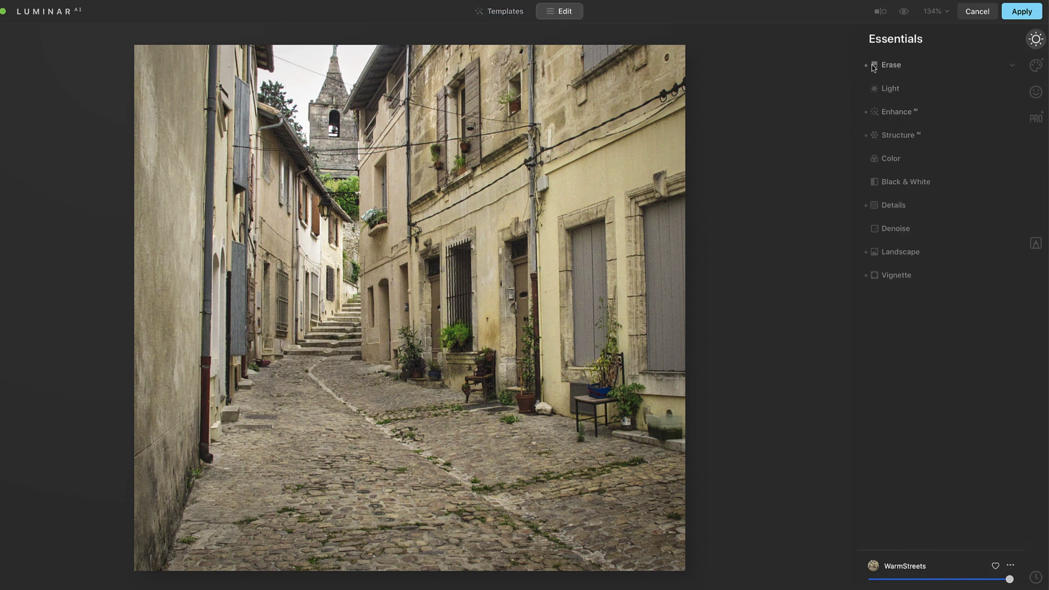
pyautogui.click(900, 208)
pyautogui.click(951, 240)
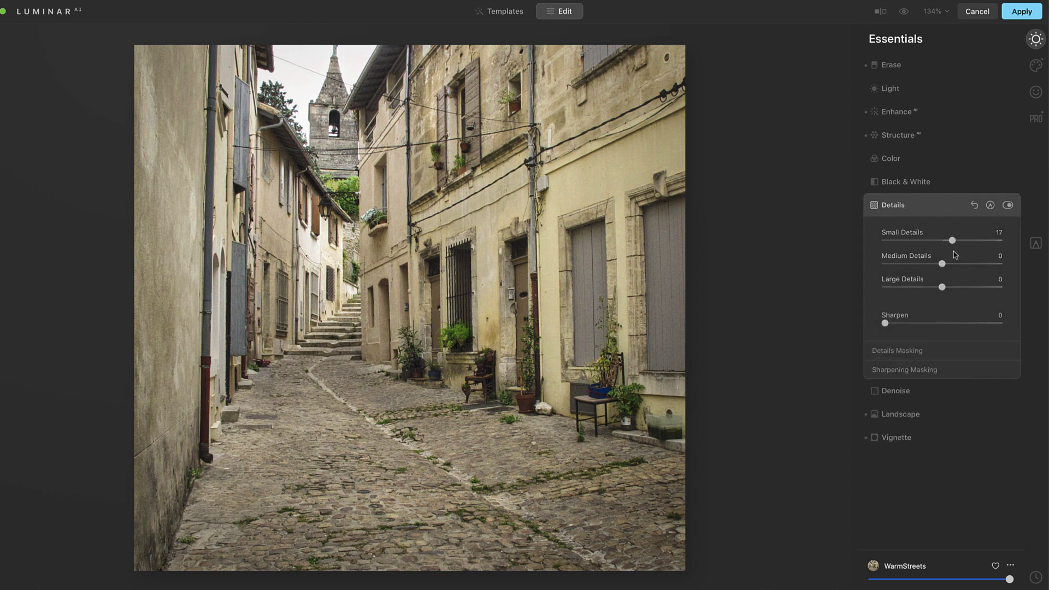
pyautogui.click(951, 242)
pyautogui.click(894, 208)
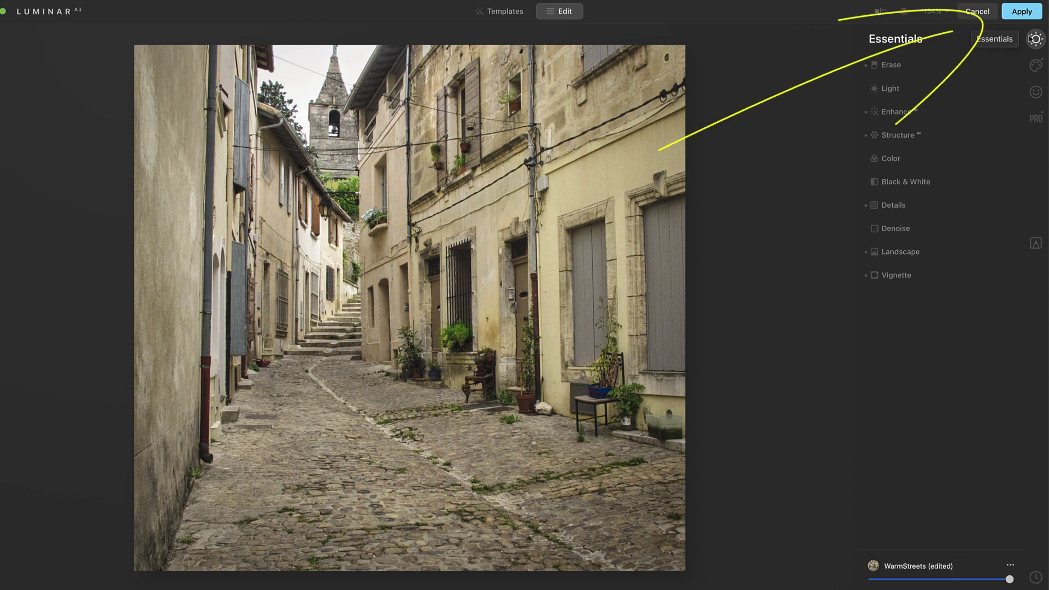
pyautogui.click(1021, 12)
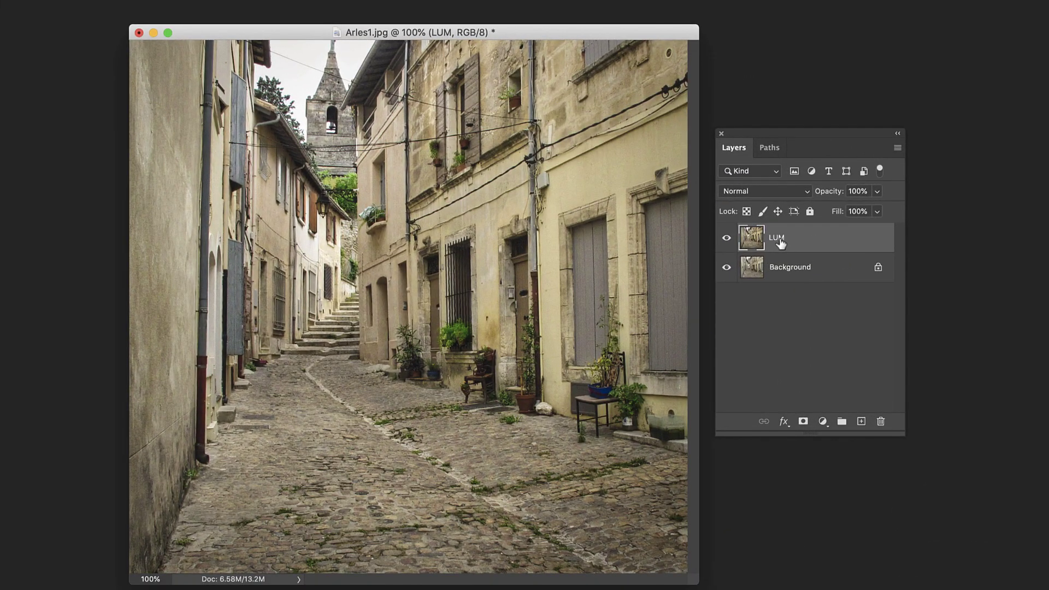
# - Rename the LUM layer as LUM-WarmStreets
pyautogui.doubleClick(780, 241)
pyautogui.click(789, 242)
pyautogui.write('-WarmStreets')
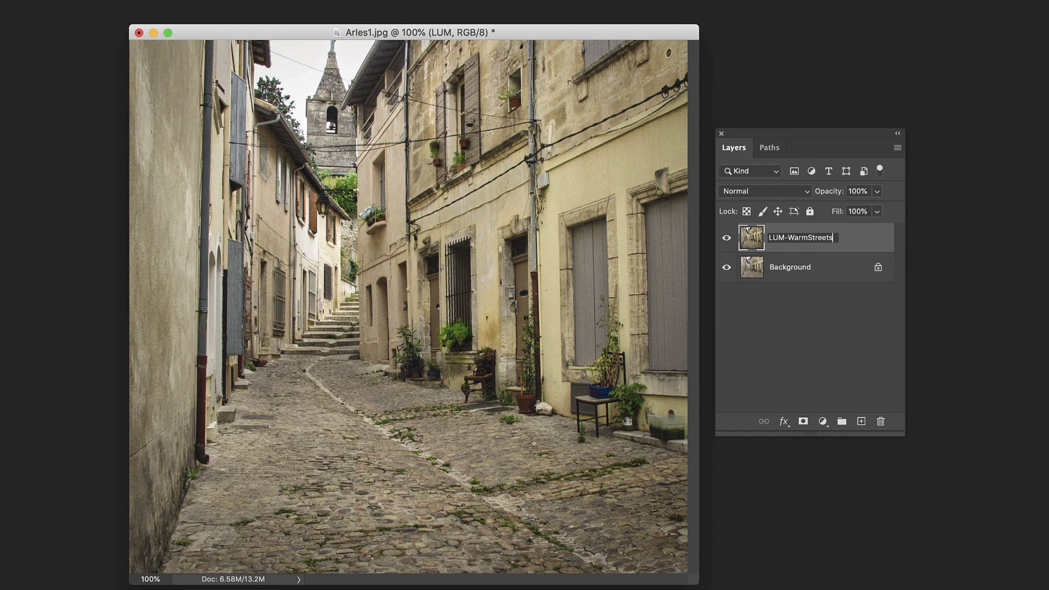
pyautogui.press('Return')
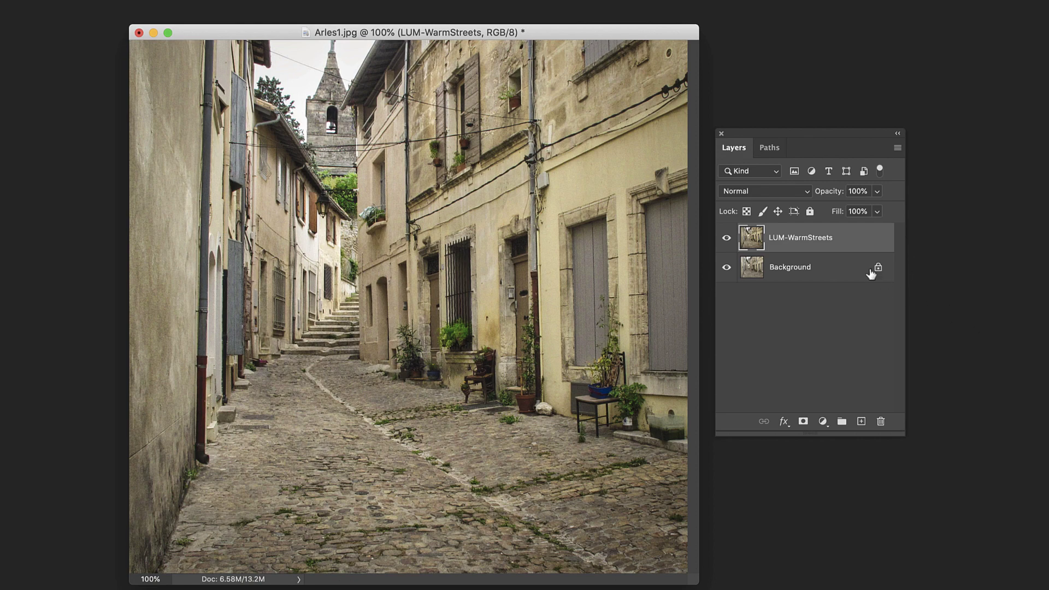
# - Toggle the visibility of the LUM-WarmStreets layer twice to compare the edited photo with the original
pyautogui.click(726, 239)
pyautogui.click(726, 239)
pyautogui.click(727, 239)
pyautogui.click(726, 239)
# - Reduce the LUM-WarmStreets layer's opacity to 74% and reposition the document window and Layers panel
pyautogui.moveTo(877, 191); pyautogui.dragTo(856, 215)
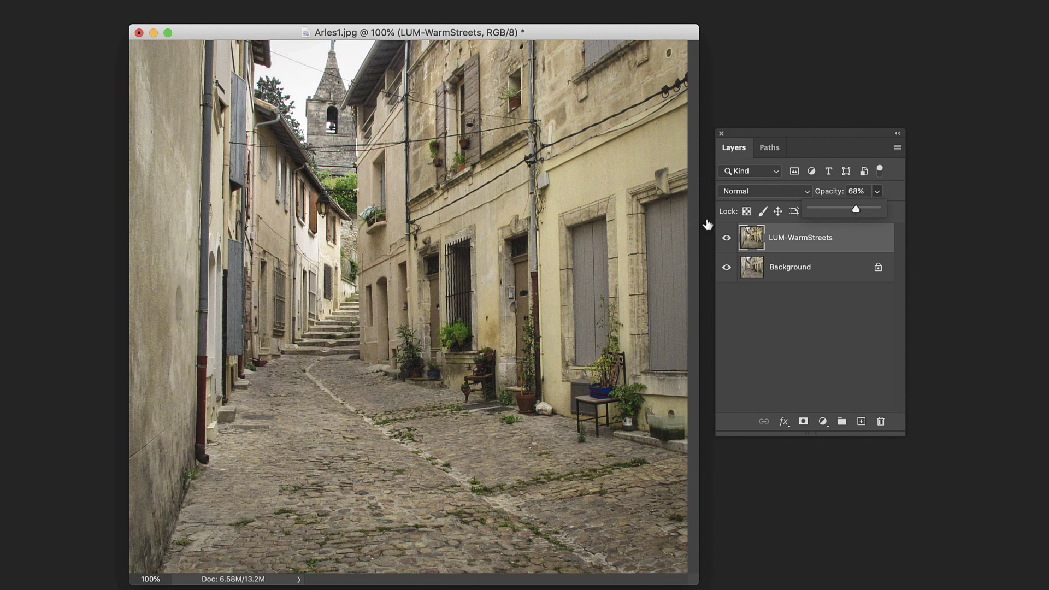
pyautogui.moveTo(856, 210); pyautogui.dragTo(873, 212)
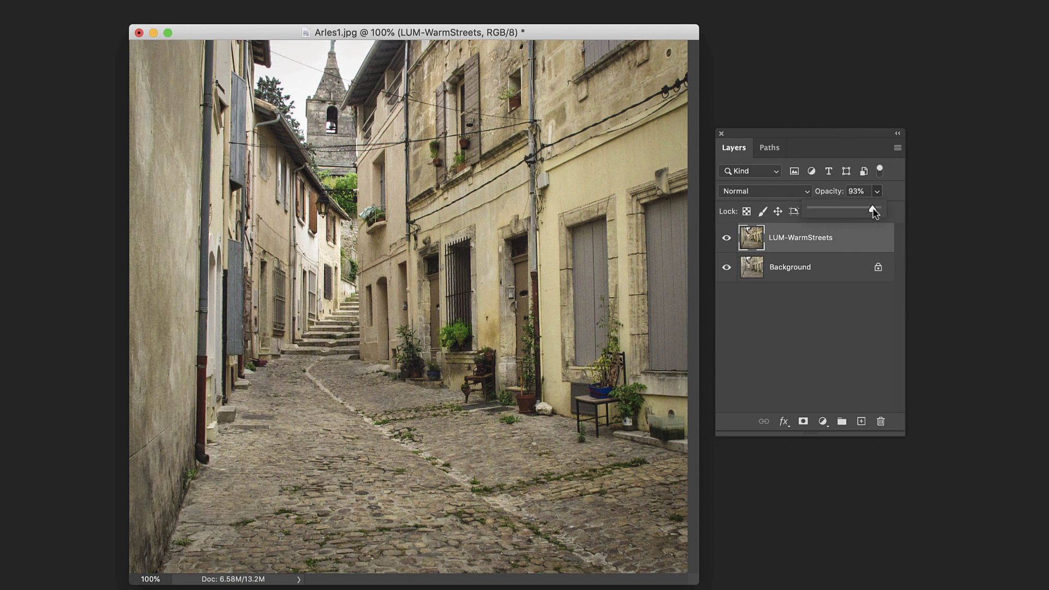
pyautogui.moveTo(872, 211); pyautogui.dragTo(859, 212)
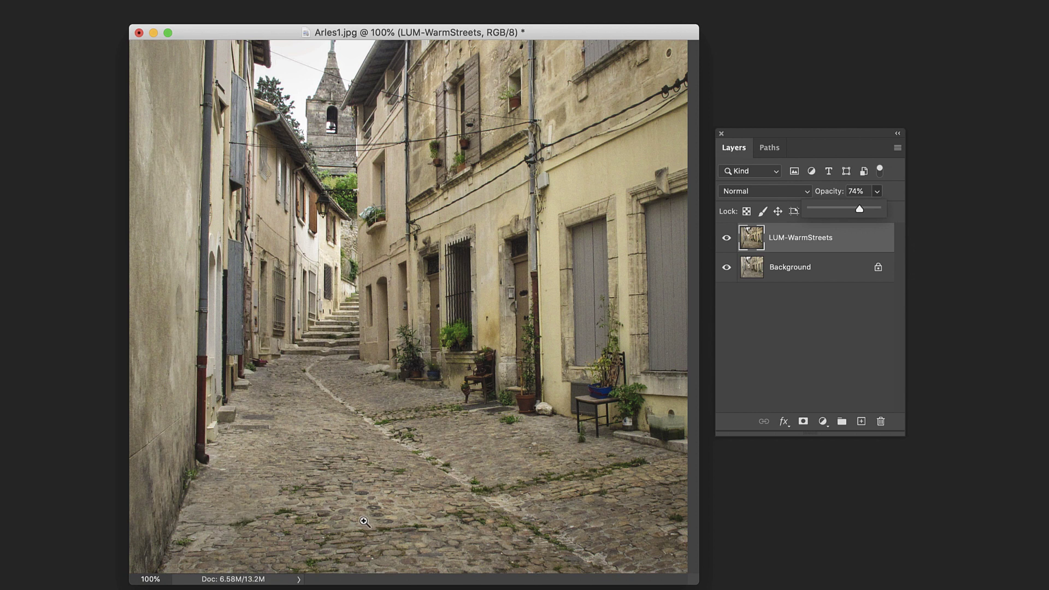
pyautogui.moveTo(472, 35); pyautogui.dragTo(482, 48)
pyautogui.moveTo(765, 133); pyautogui.dragTo(769, 110)
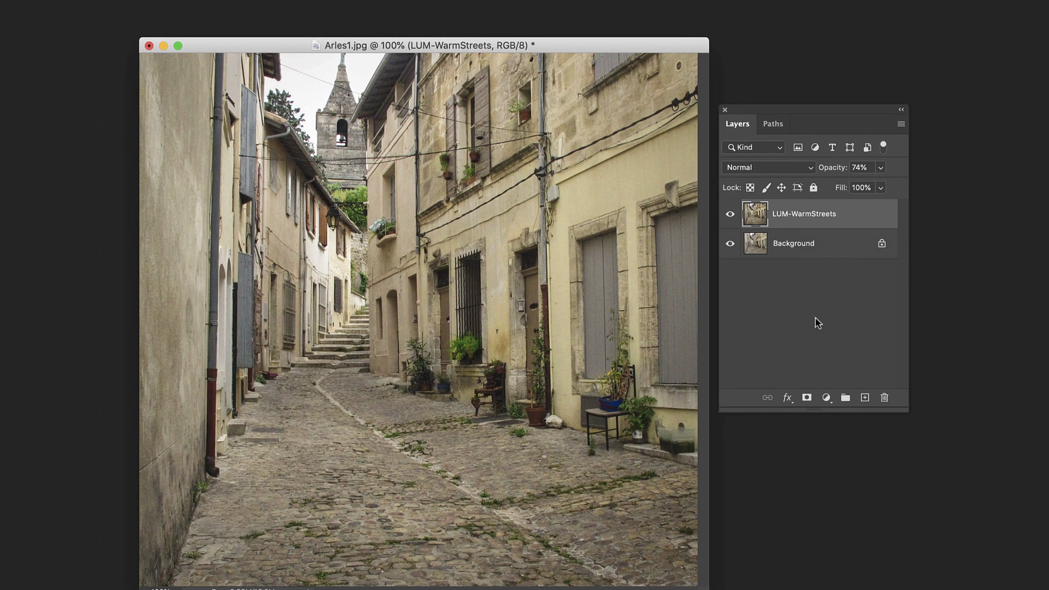